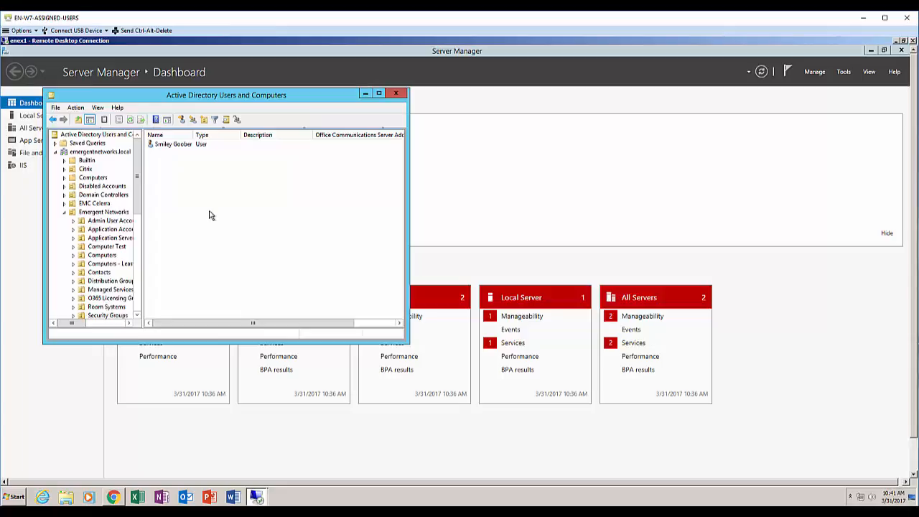
{"action": "right_click", "coordinate": [206, 210]}
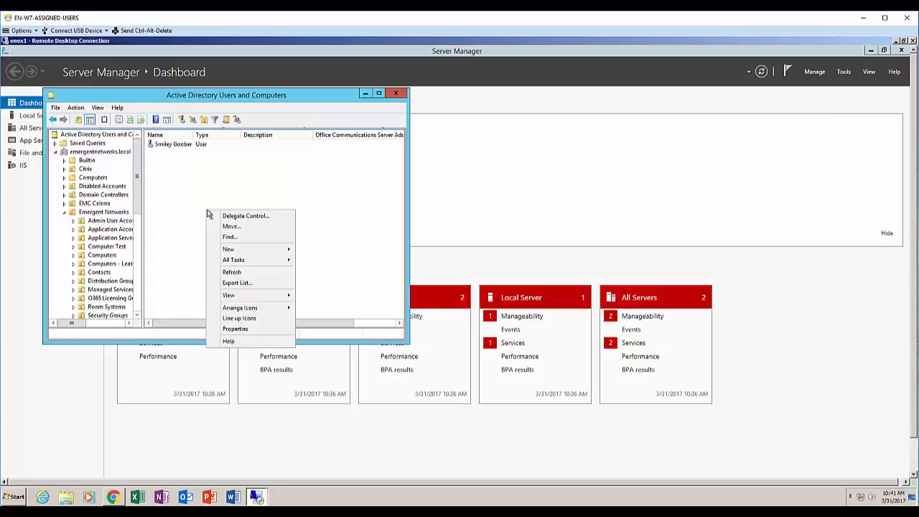
{"action": "mouse_move", "coordinate": [263, 248]}
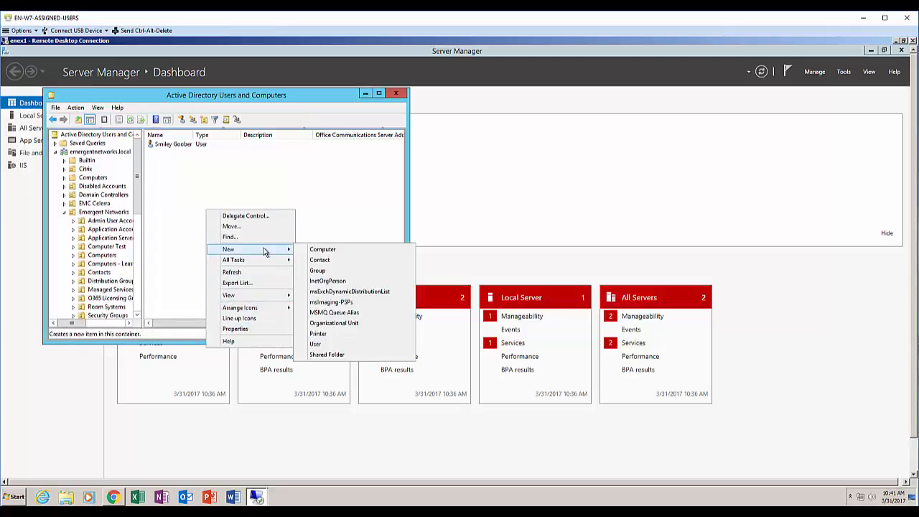
{"action": "left_click", "coordinate": [324, 345]}
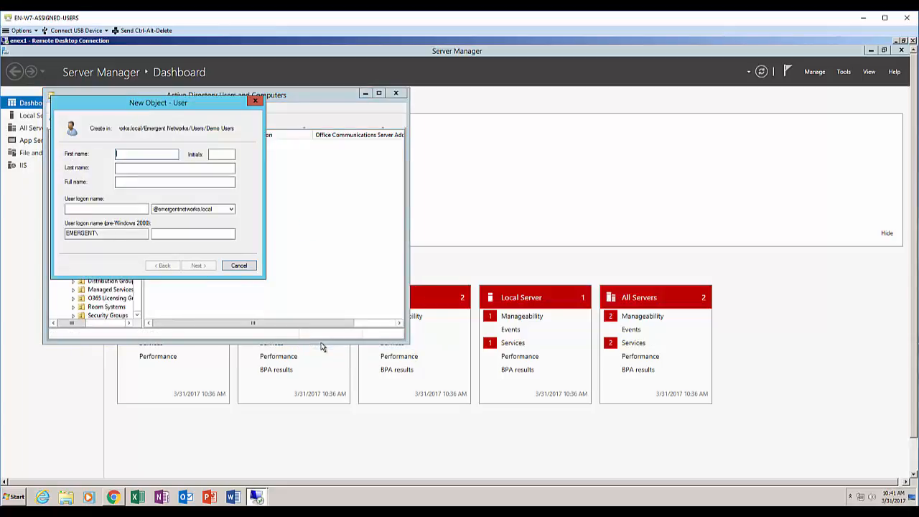
{"action": "key", "text": "Tab"}
{"action": "key", "text": "Tab"}
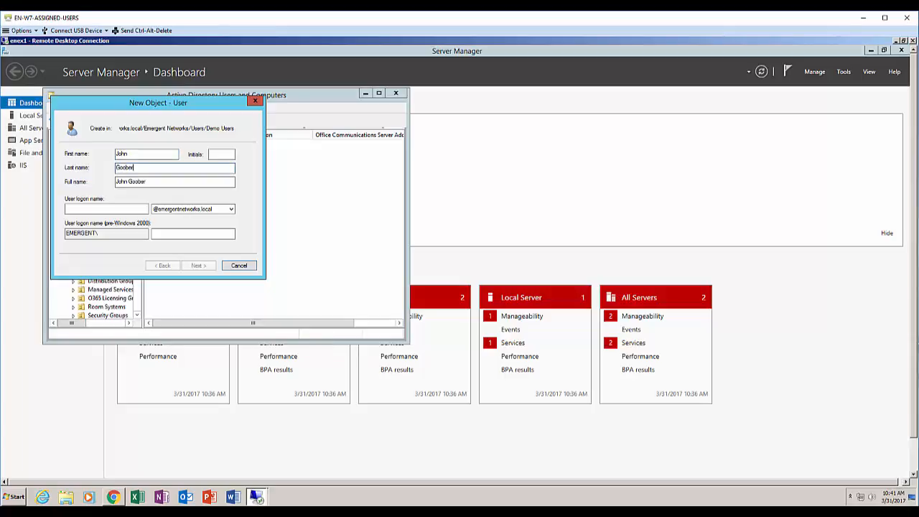
{"action": "left_click", "coordinate": [104, 209]}
{"action": "type", "text": "john"}
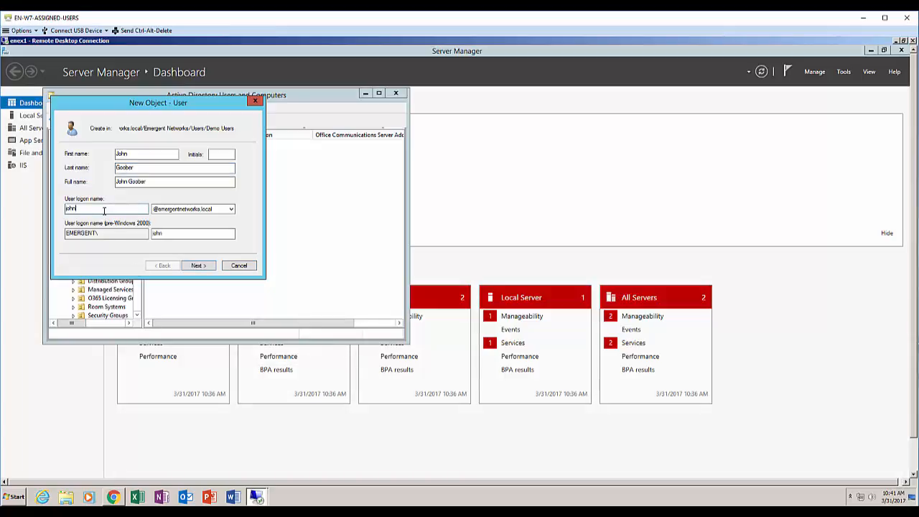
{"action": "key", "text": "BackSpace"}
{"action": "key", "text": "BackSpace"}
{"action": "key", "text": "BackSpace"}
{"action": "key", "text": "BackSpace"}
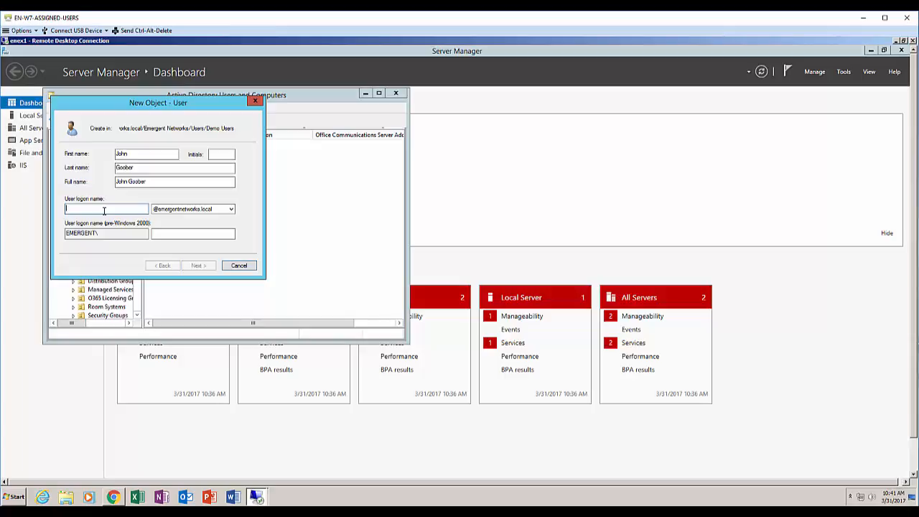
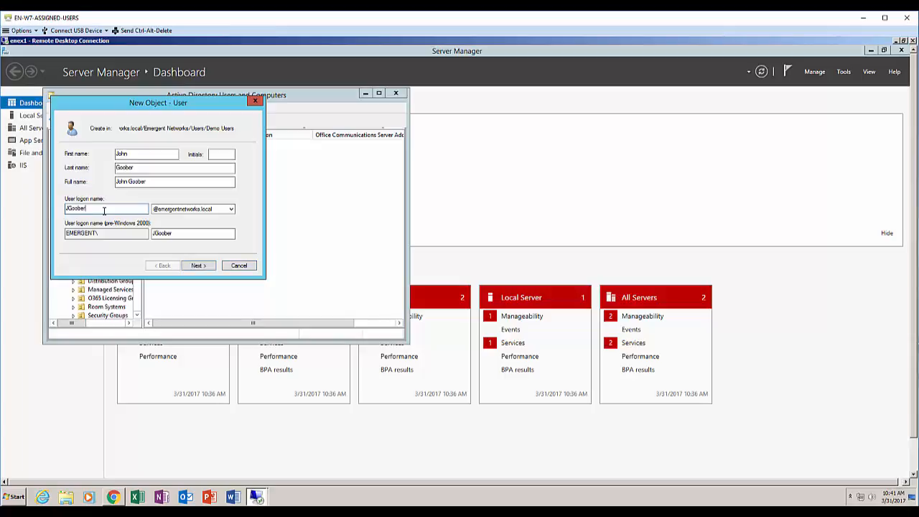
{"action": "left_click", "coordinate": [171, 209]}
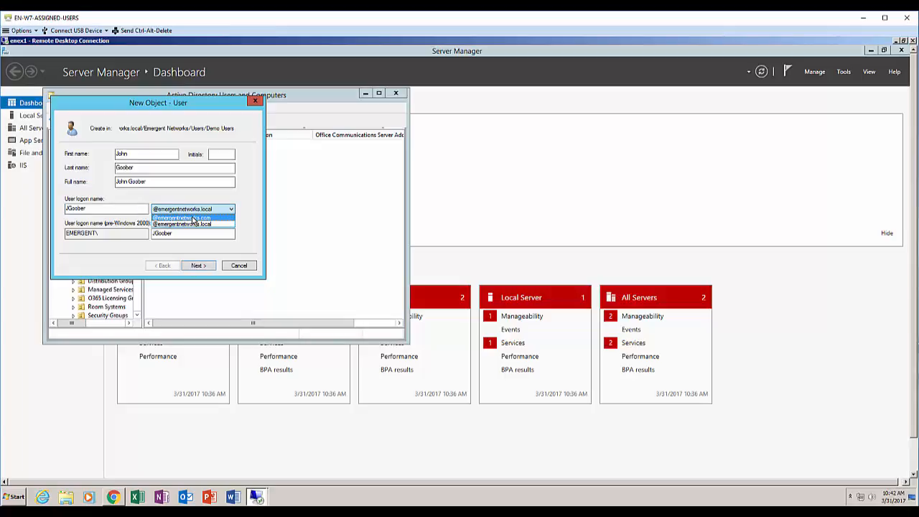
{"action": "left_click", "coordinate": [192, 218]}
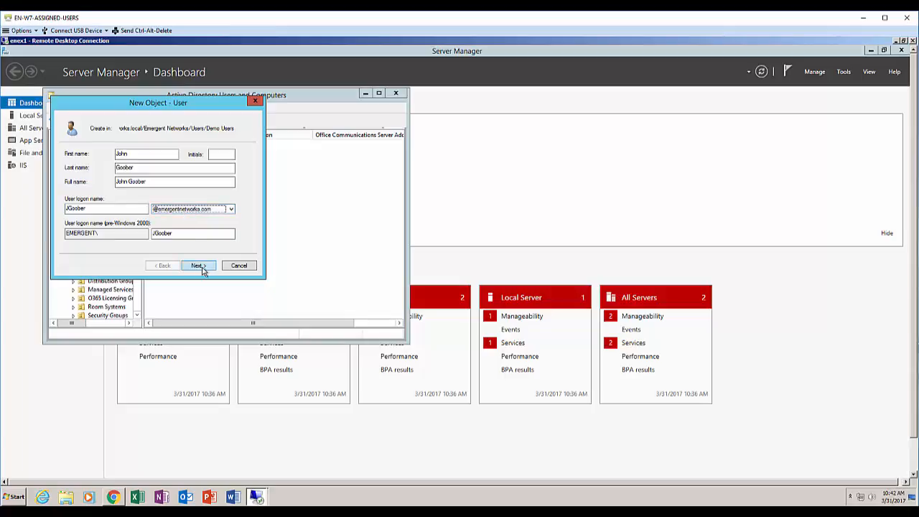
Set the account password, clear 'must change password at next logon', and finish creating the user
{"action": "double_click", "coordinate": [174, 233]}
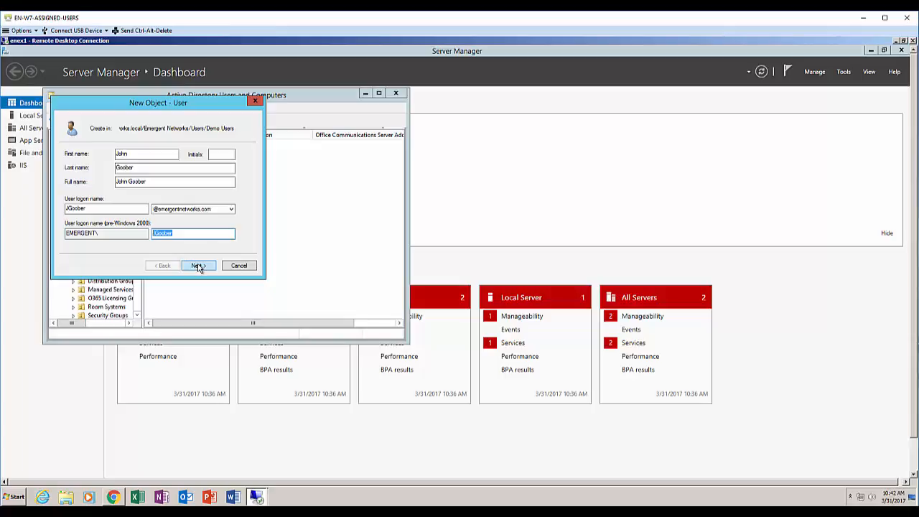
{"action": "left_click", "coordinate": [198, 265]}
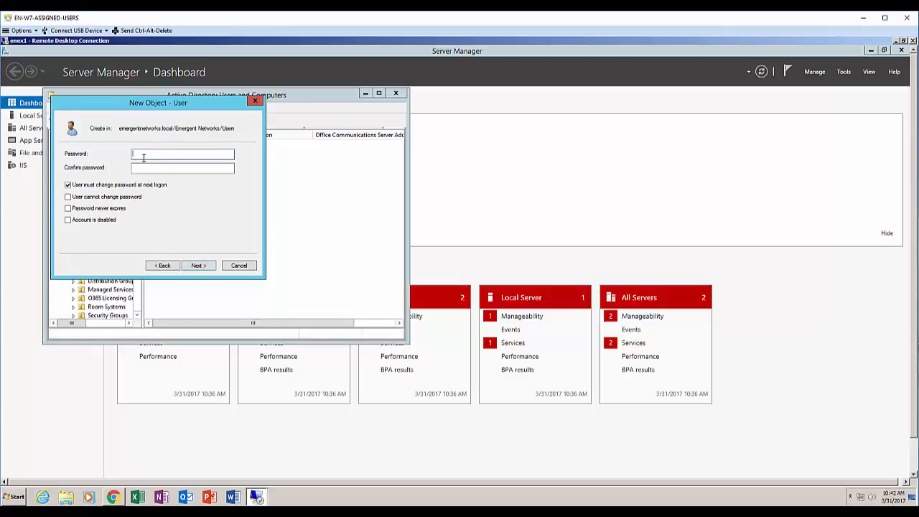
{"action": "type", "text": "•••••••••••"}
{"action": "key", "text": "Tab"}
{"action": "type", "text": "•••••••••••"}
{"action": "left_click", "coordinate": [82, 186]}
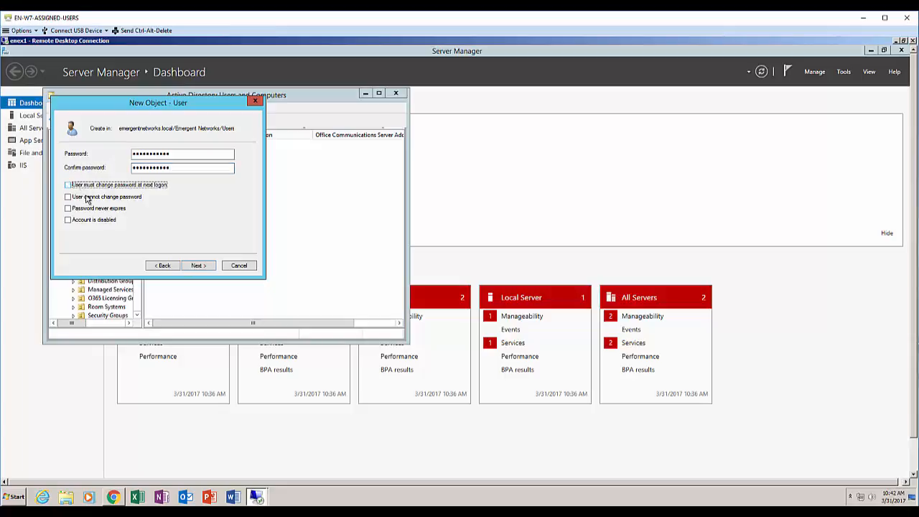
{"action": "left_click", "coordinate": [202, 268]}
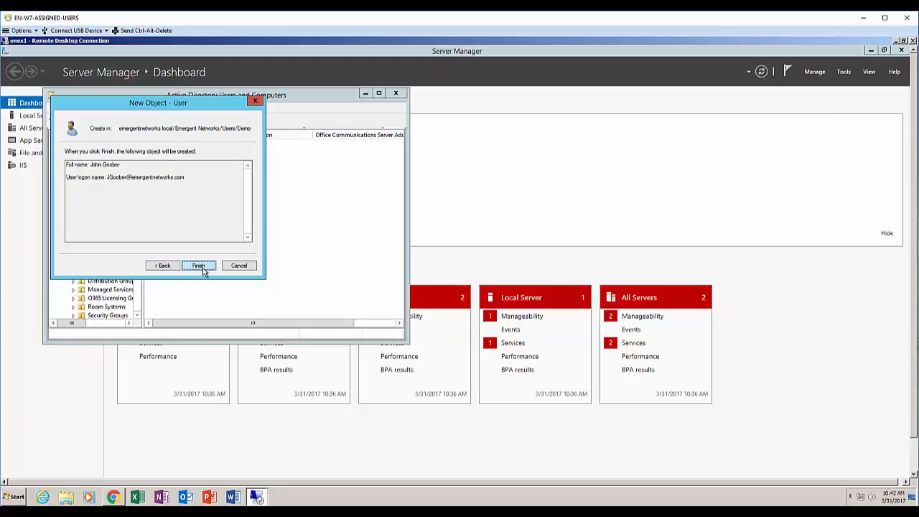
{"action": "left_click", "coordinate": [204, 271]}
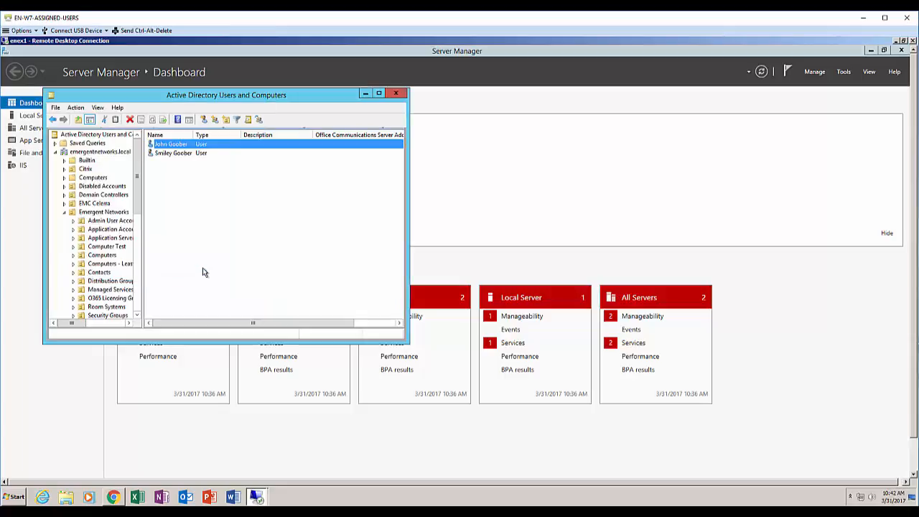
Review the new user's Account tab logon details and close the properties without changes
{"action": "double_click", "coordinate": [180, 148]}
{"action": "left_click", "coordinate": [205, 129]}
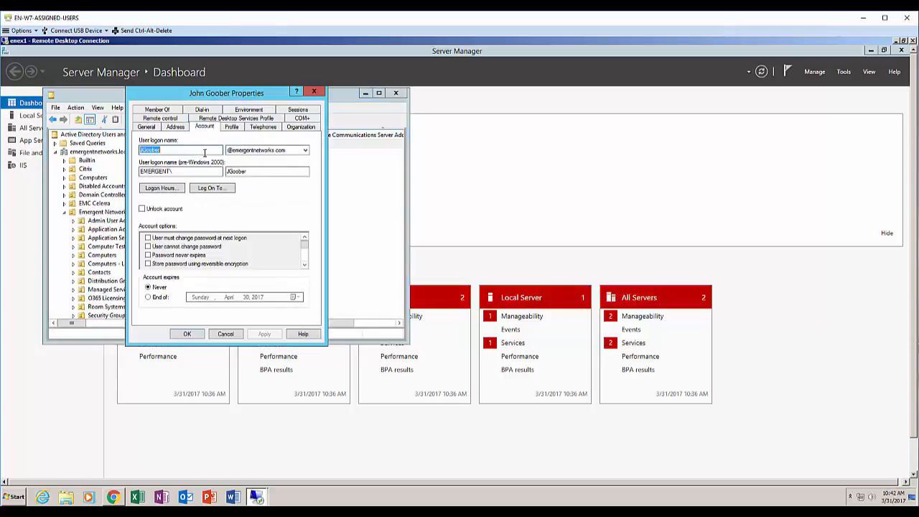
{"action": "left_click", "coordinate": [226, 335]}
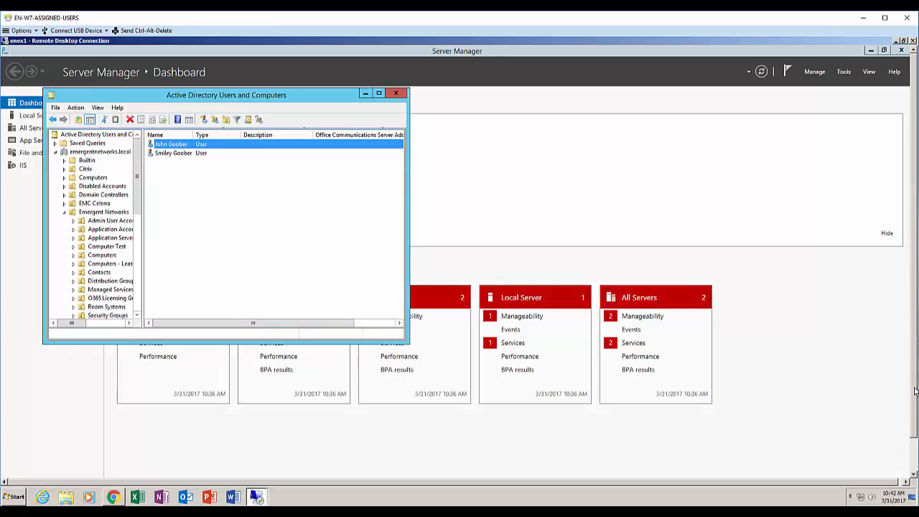
{"action": "left_click_drag", "start_coordinate": [914, 407], "coordinate": [911, 459]}
Search the Start screen for 'exch' and launch Exchange Management Shell
{"action": "left_click", "coordinate": [13, 470]}
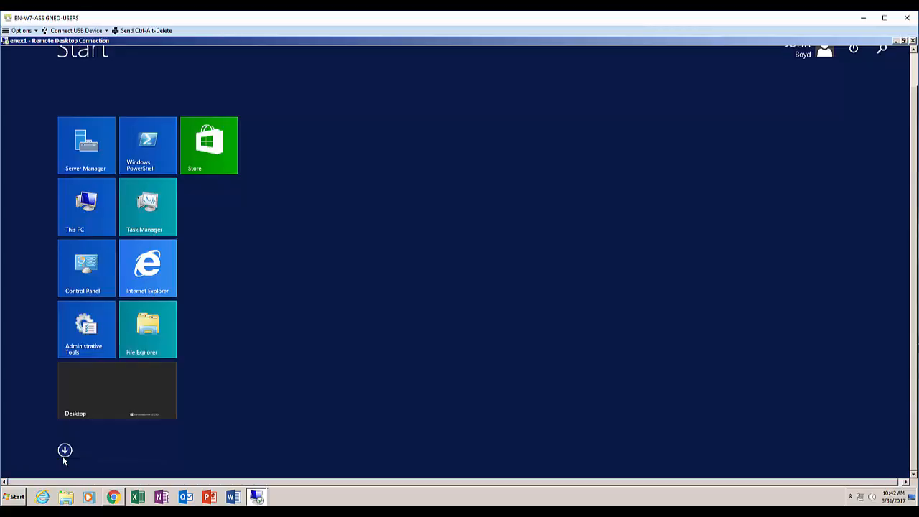
{"action": "type", "text": "exchage"}
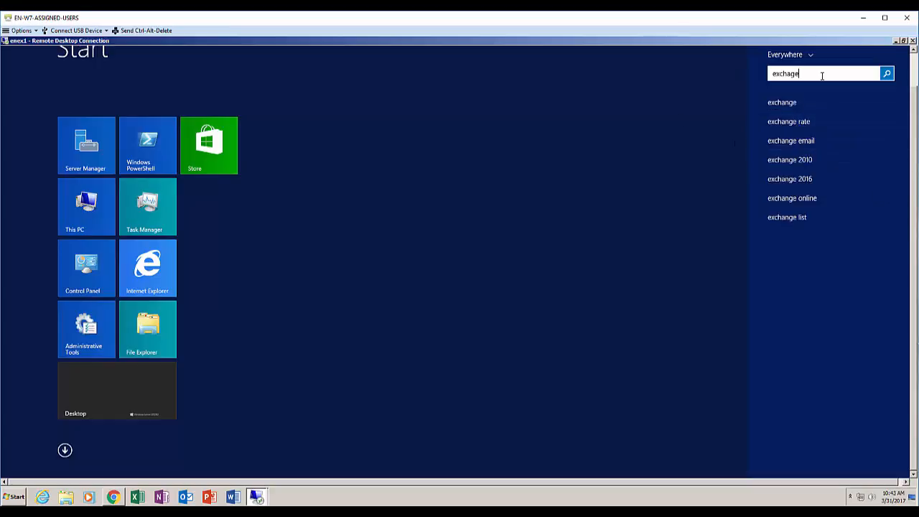
{"action": "key", "text": "BackSpace"}
{"action": "key", "text": "BackSpace"}
{"action": "key", "text": "BackSpace"}
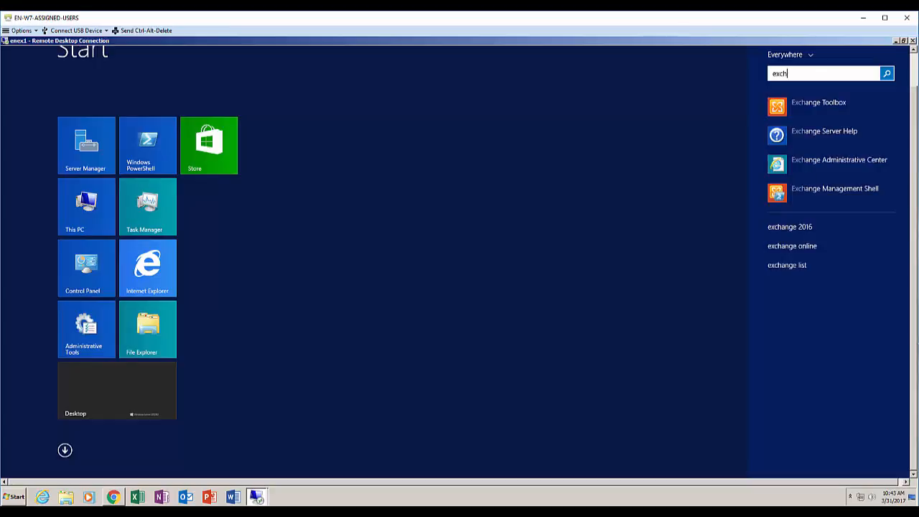
{"action": "left_click", "coordinate": [837, 190]}
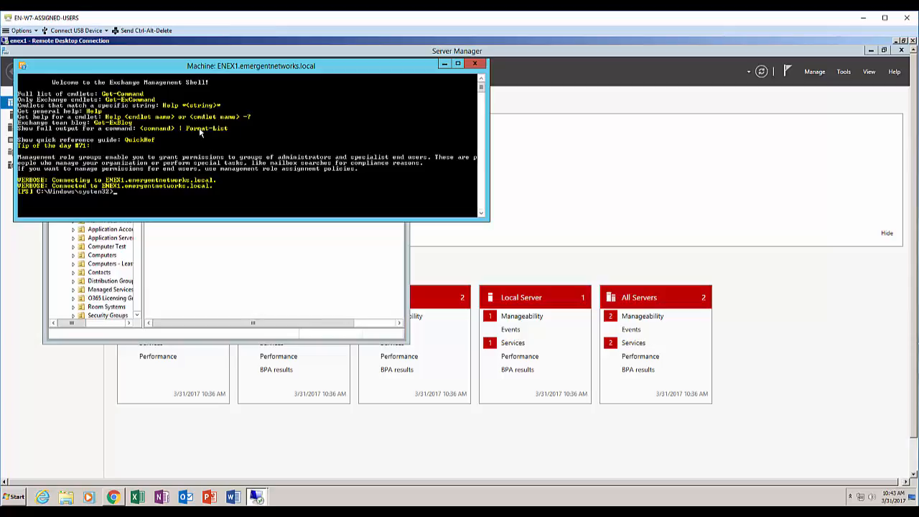
Run Enable-RemoteMailbox for the user with the primary SMTP address and the mail.onmicrosoft.com remote routing address
{"action": "type", "text": "em32>Enable-RemoteMailbox"}
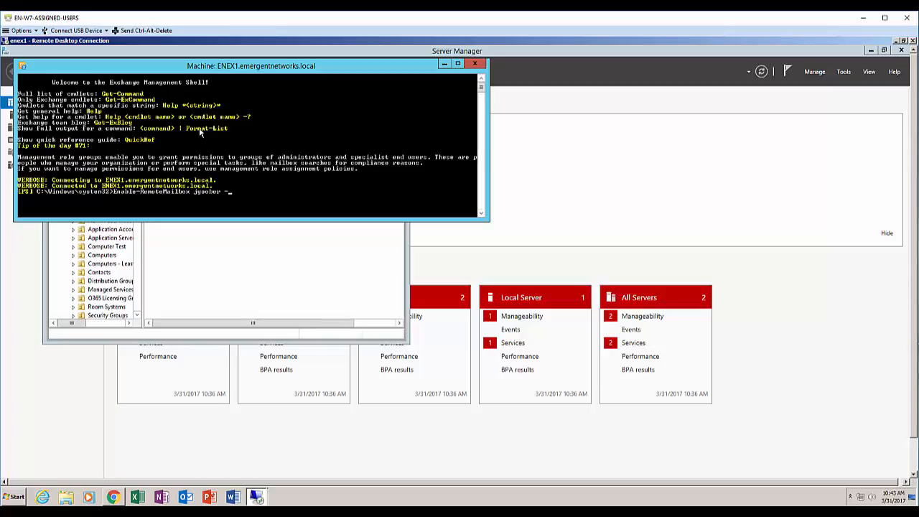
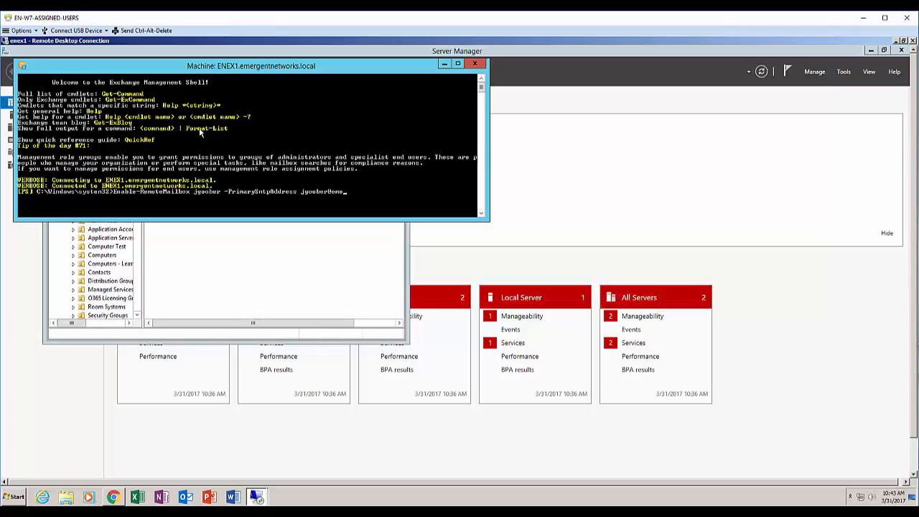
{"action": "type", "text": "RemoteRoutingAddress"}
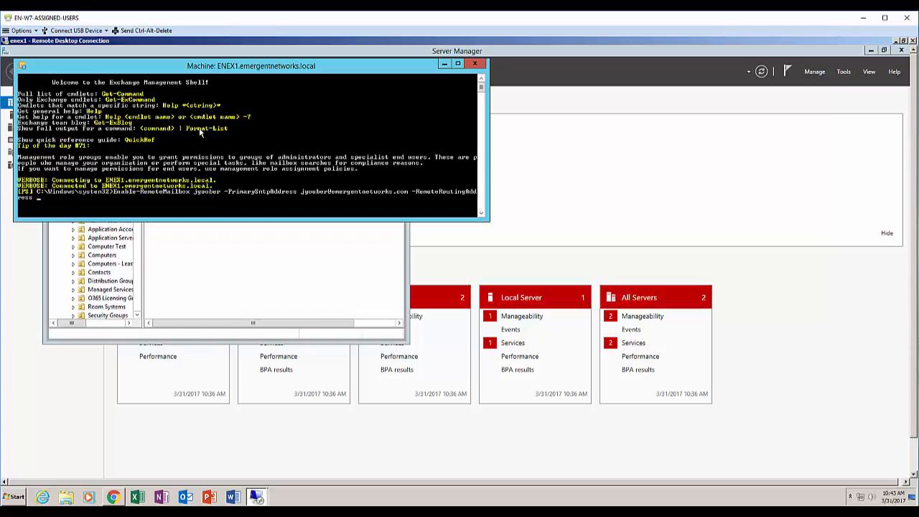
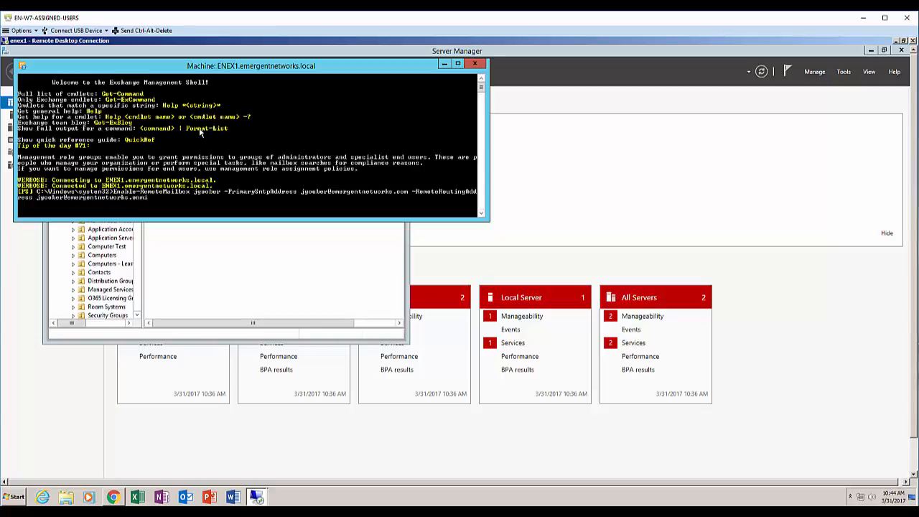
{"action": "type", "text": "mail."}
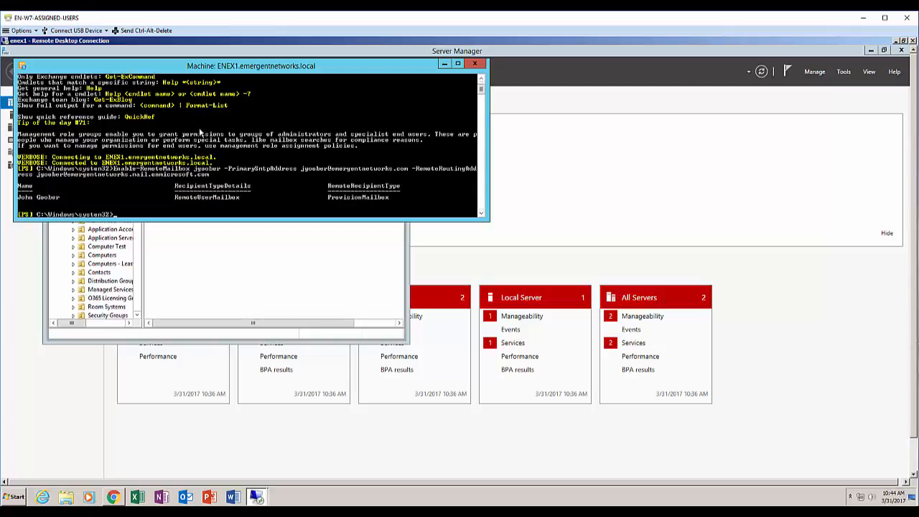
Run Set-RemoteMailbox with -EmailAddressPolicyEnabled $true for the new user
{"action": "type", "text": "set-remotem"}
{"action": "key", "text": "Tab"}
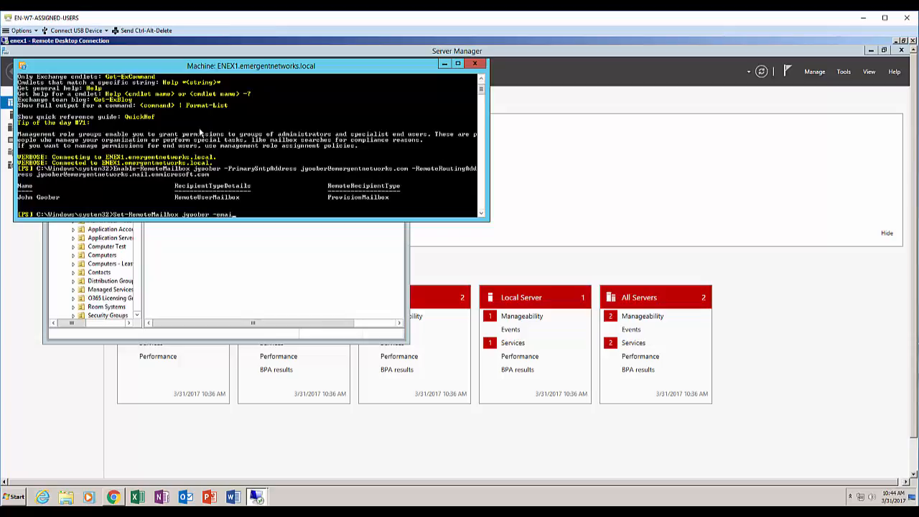
{"action": "key", "text": "Tab"}
{"action": "type", "text": "$true"}
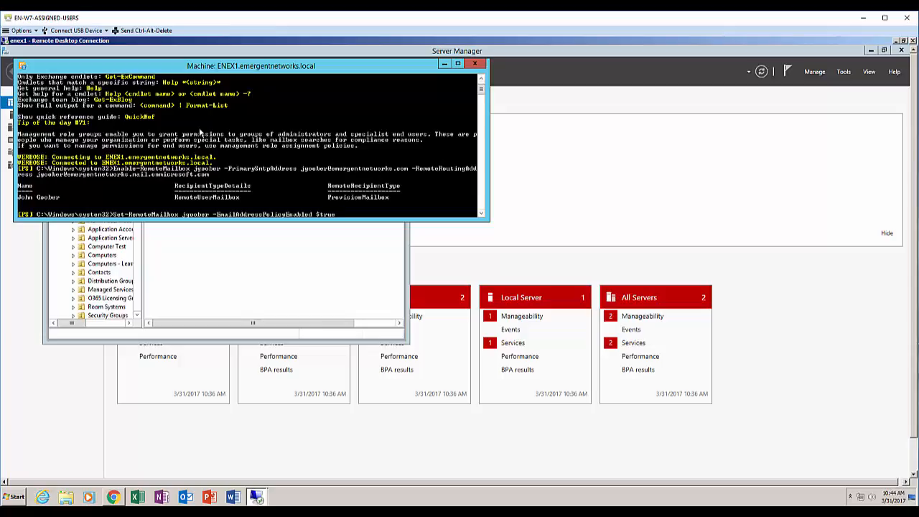
{"action": "key", "text": "Return"}
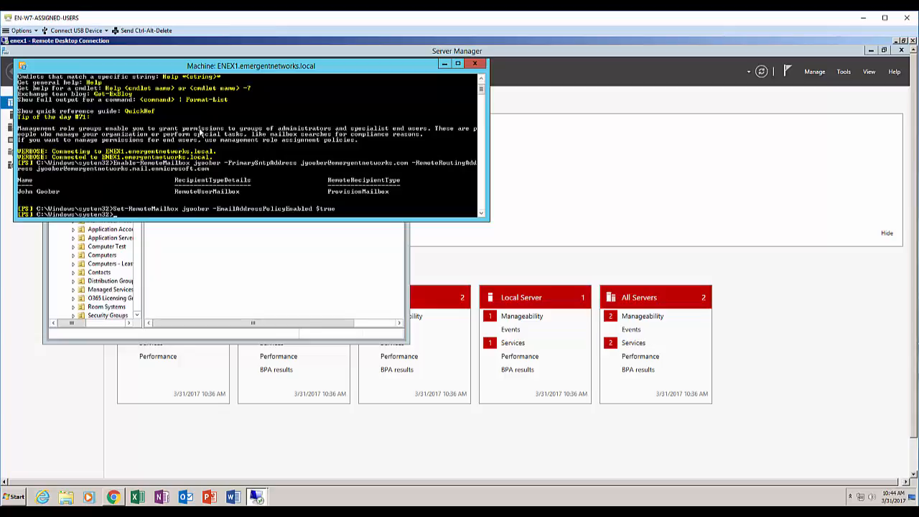
Run Get-RemoteMailbox for the user to confirm it is a RemoteUserMailbox
{"action": "type", "text": "get-remotema"}
{"action": "key", "text": "Tab"}
{"action": "key", "text": "Return"}
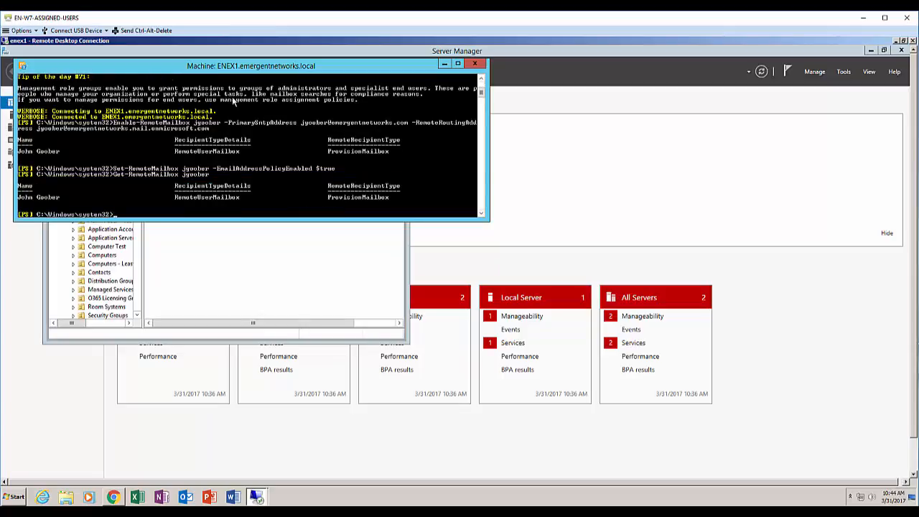
Refresh the Exchange mailbox list and open the new Office 365 remote user mailbox
{"action": "left_click", "coordinate": [113, 497]}
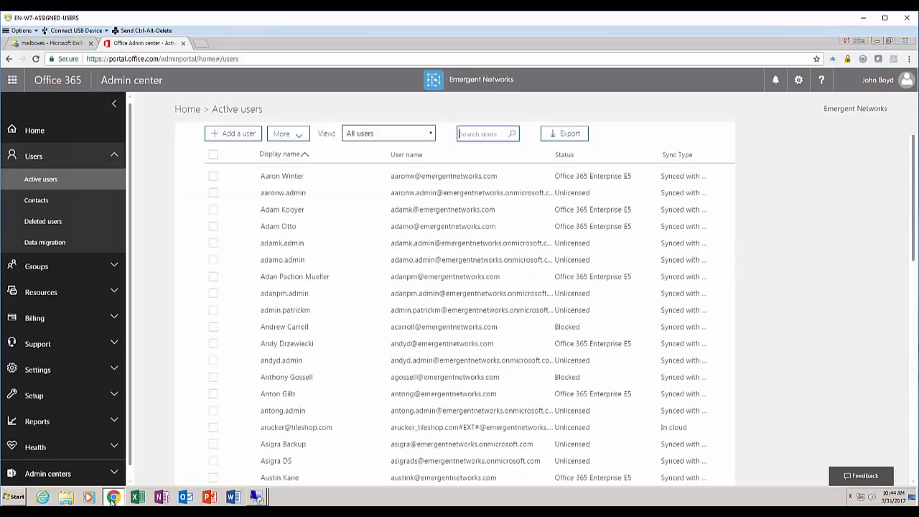
{"action": "left_click", "coordinate": [52, 43]}
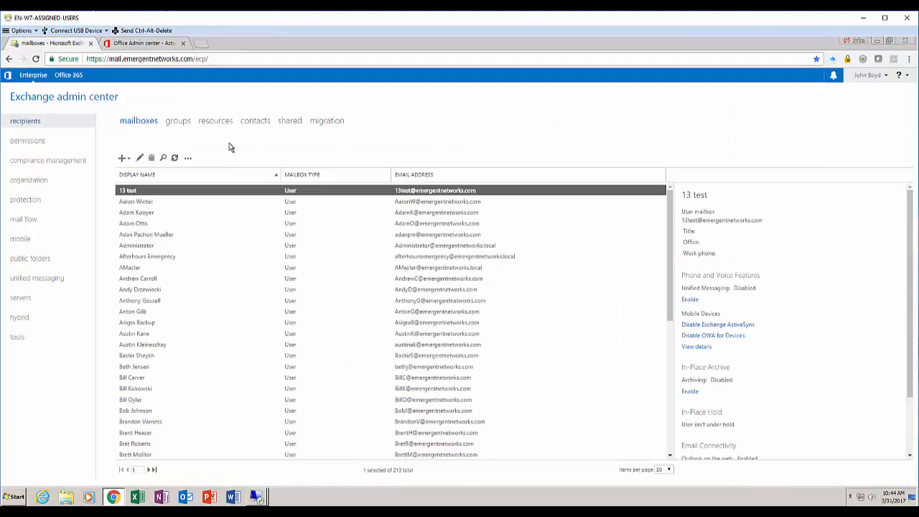
{"action": "left_click", "coordinate": [174, 158]}
{"action": "left_click", "coordinate": [168, 268]}
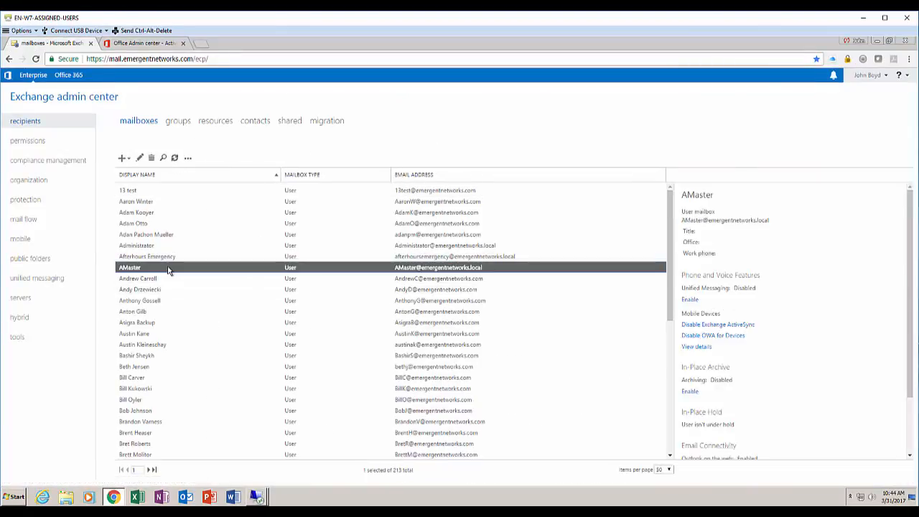
{"action": "type", "text": "joe"}
{"action": "scroll", "coordinate": [168, 299], "scroll_direction": "down", "scroll_amount": 3}
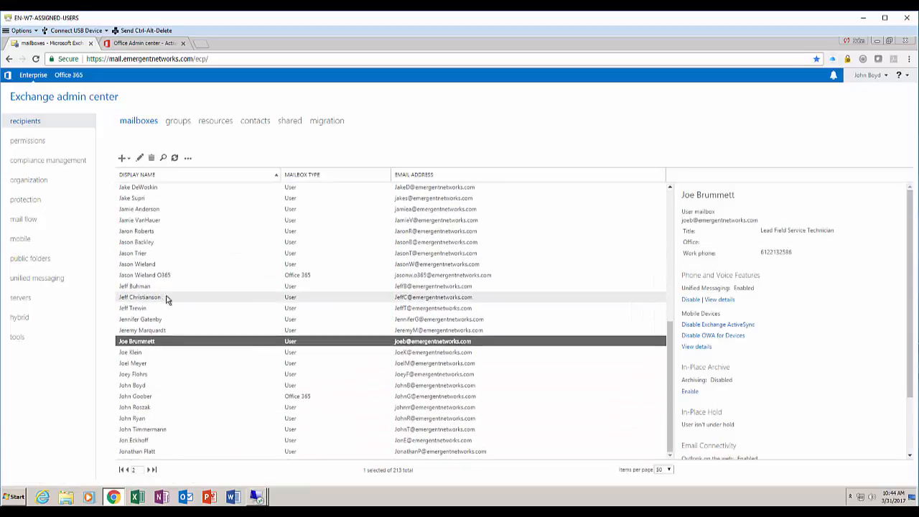
{"action": "left_click", "coordinate": [159, 396]}
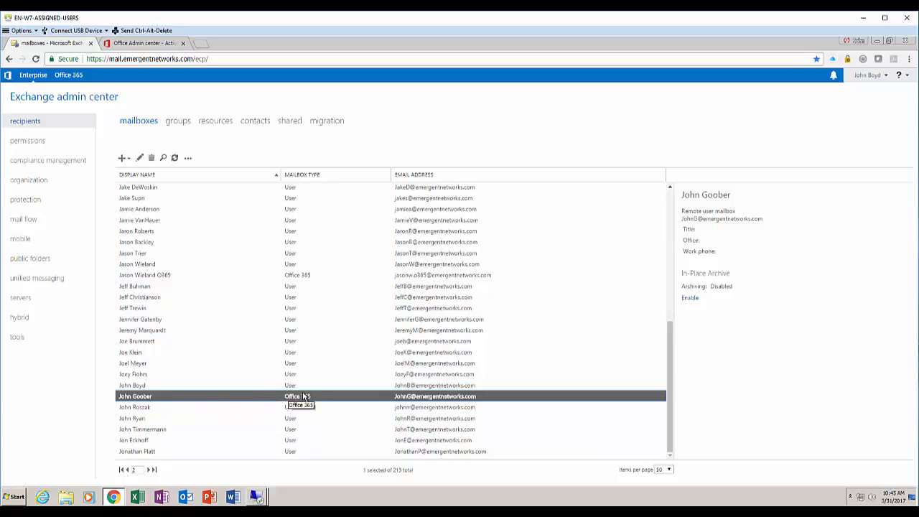
{"action": "double_click", "coordinate": [305, 396]}
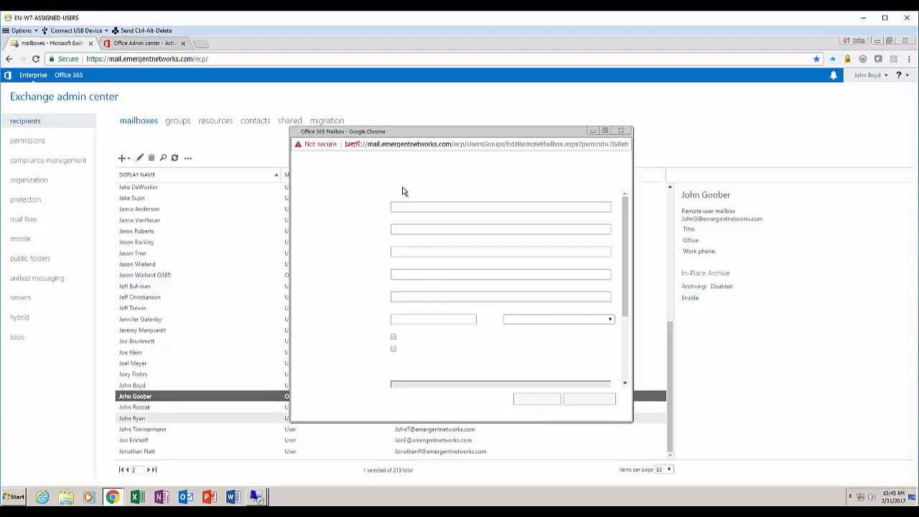
Set the mail.onmicrosoft.com address as the remote routing address and save the mailbox
{"action": "left_click", "coordinate": [322, 225]}
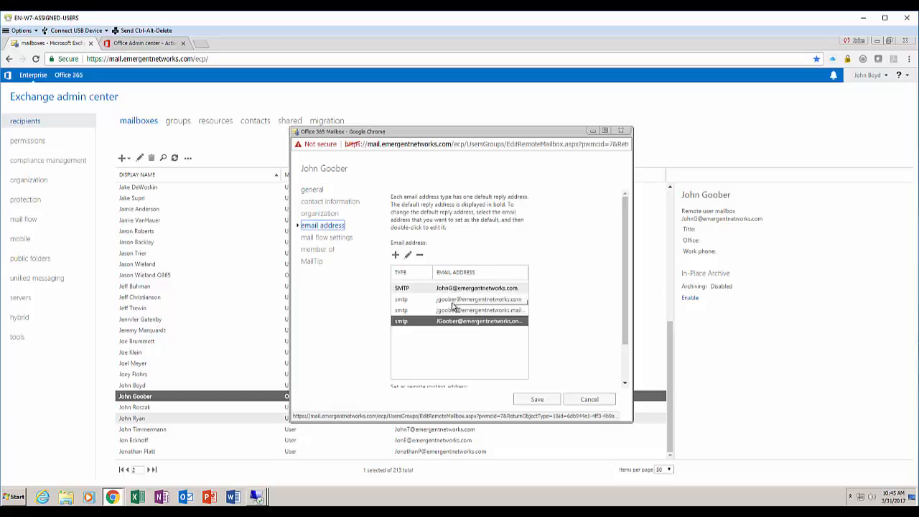
{"action": "left_click", "coordinate": [482, 311]}
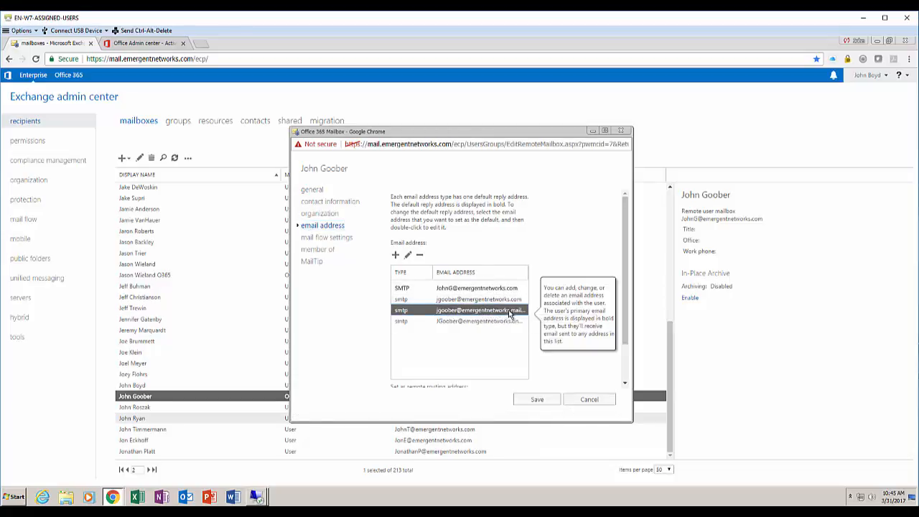
{"action": "double_click", "coordinate": [518, 314]}
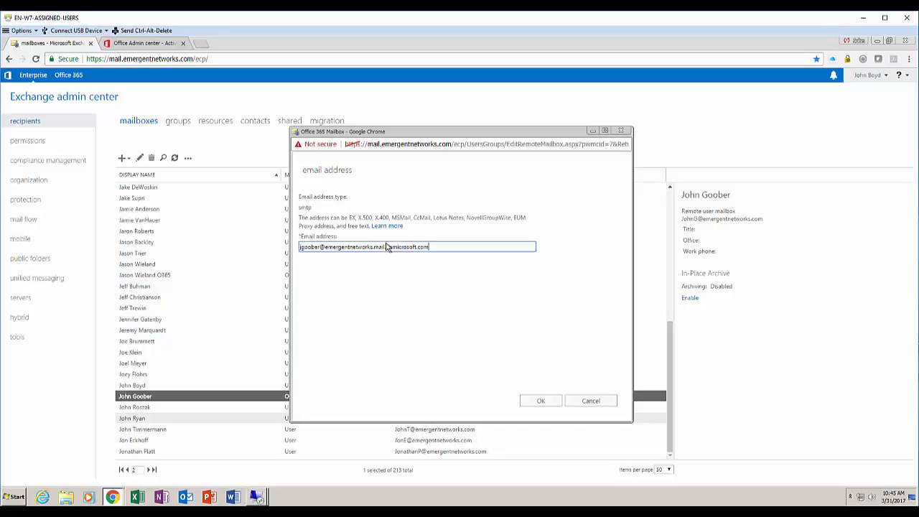
{"action": "left_click", "coordinate": [582, 400]}
{"action": "scroll", "coordinate": [468, 337], "scroll_direction": "down", "scroll_amount": 2}
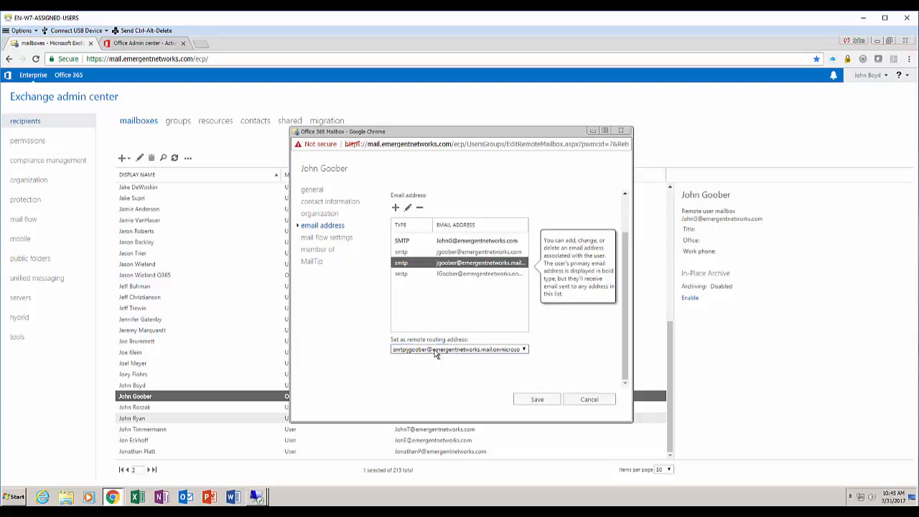
{"action": "left_click", "coordinate": [437, 350]}
{"action": "left_click", "coordinate": [484, 375]}
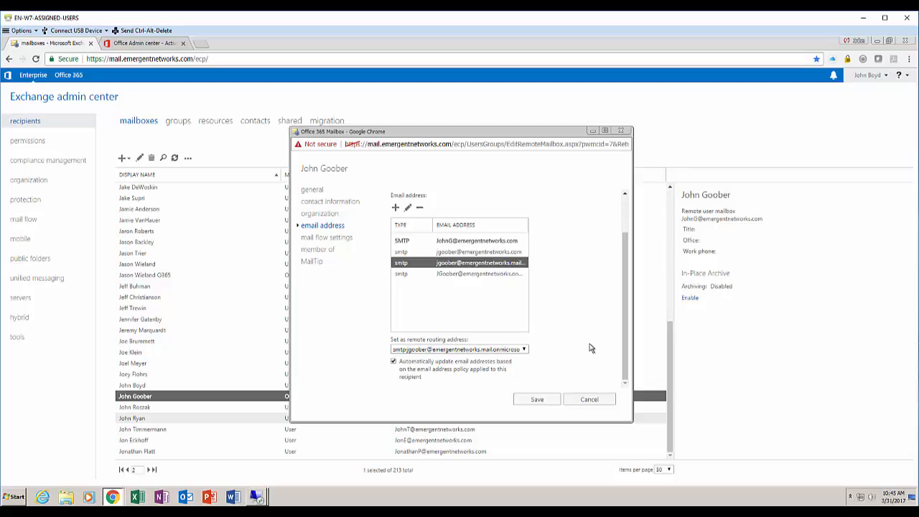
{"action": "left_click", "coordinate": [557, 400]}
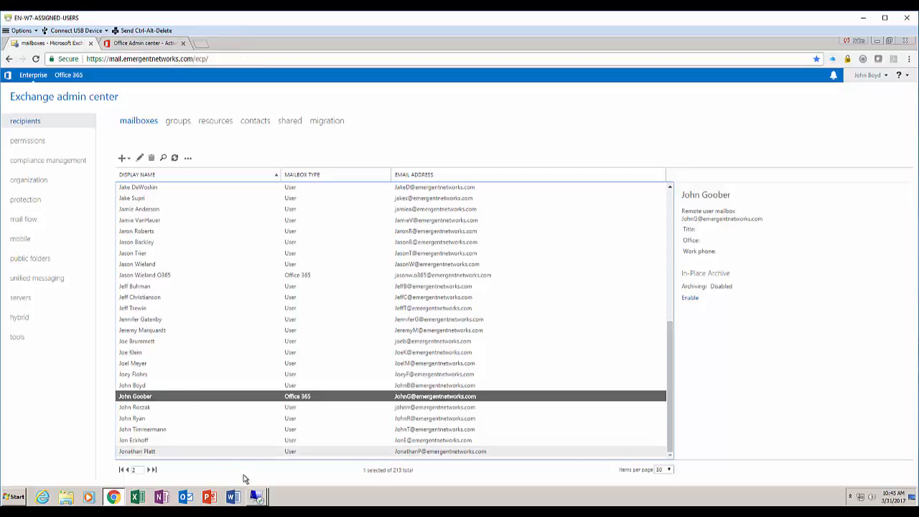
Search Office 365 Active users for the new user's first name, then switch to the ADFS remote desktop session
{"action": "mouse_move", "coordinate": [260, 496]}
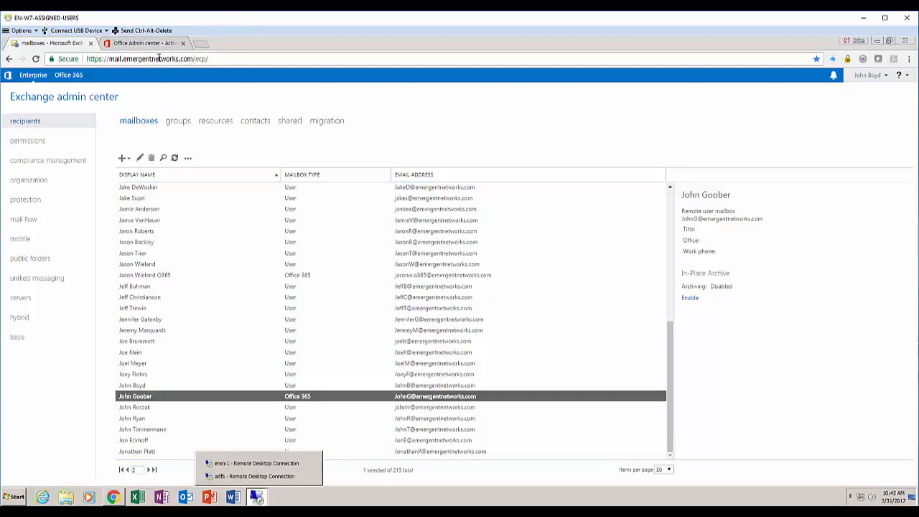
{"action": "left_click", "coordinate": [158, 44]}
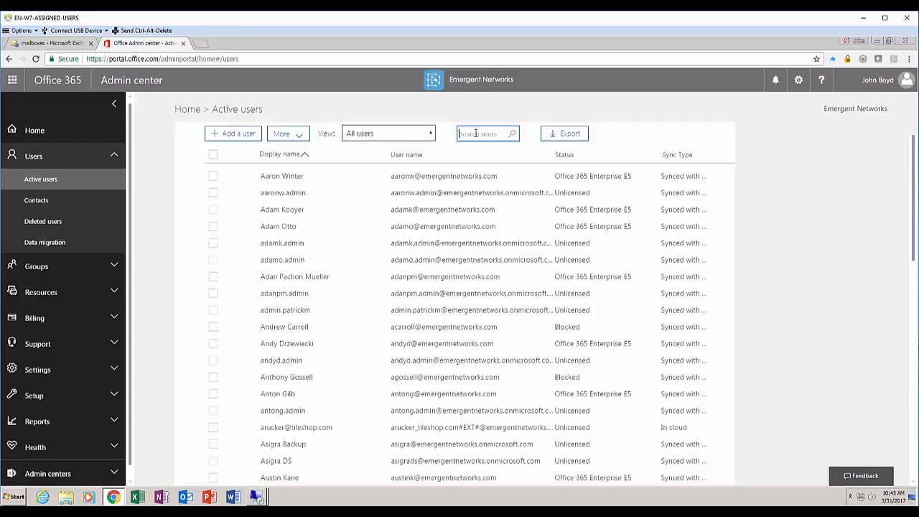
{"action": "type", "text": "john"}
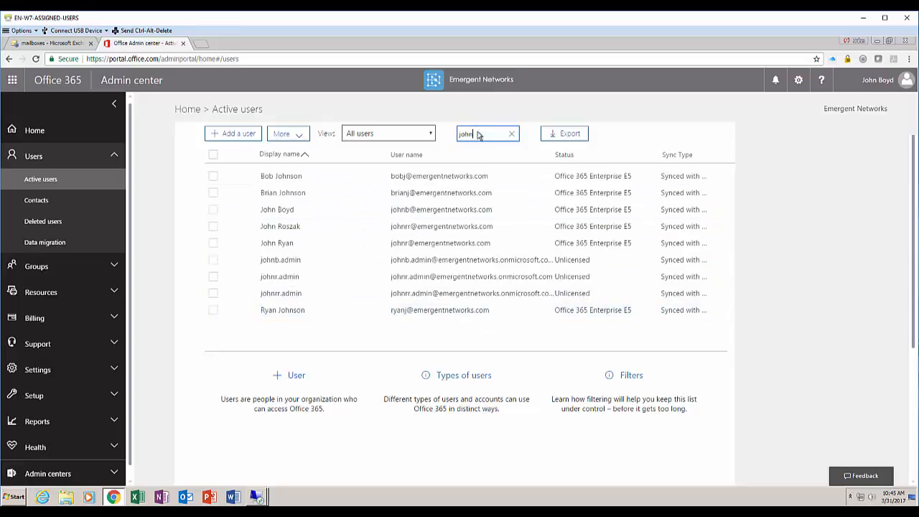
{"action": "left_click", "coordinate": [257, 496]}
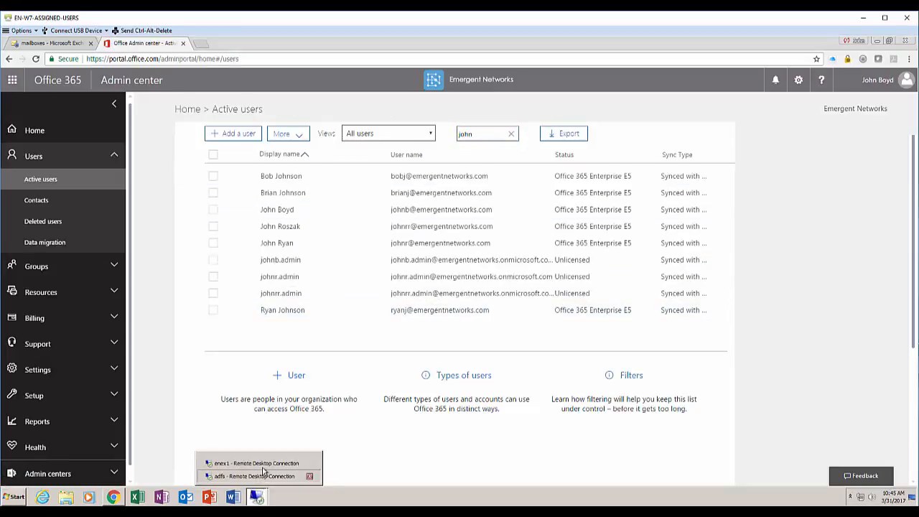
{"action": "left_click", "coordinate": [263, 477]}
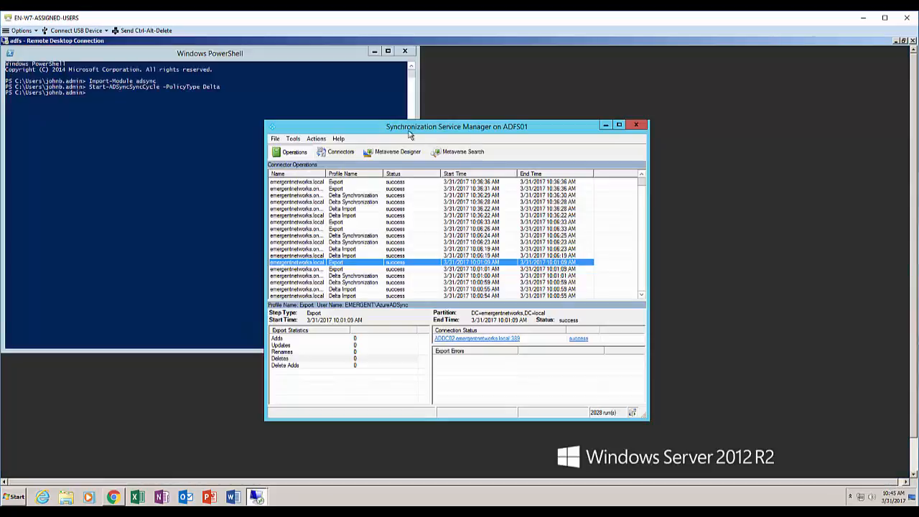
Rerun Start-ADSyncSyncCycle -PolicyType Delta in PowerShell and return to Synchronization Service Manager
{"action": "left_click_drag", "start_coordinate": [429, 128], "coordinate": [497, 120]}
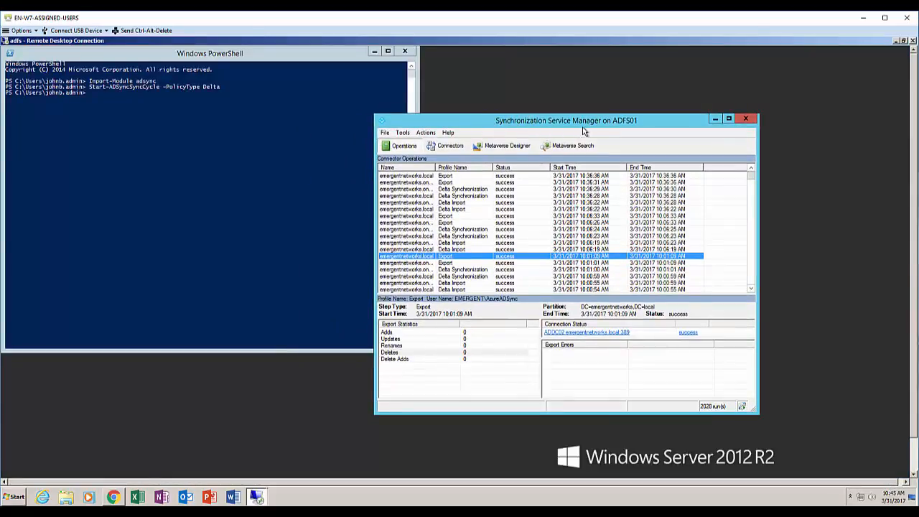
{"action": "left_click", "coordinate": [522, 176]}
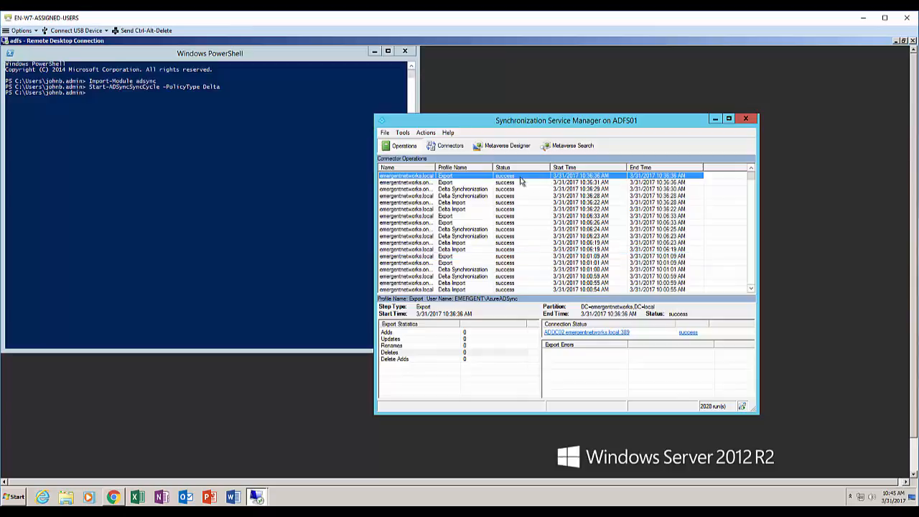
{"action": "left_click", "coordinate": [152, 101]}
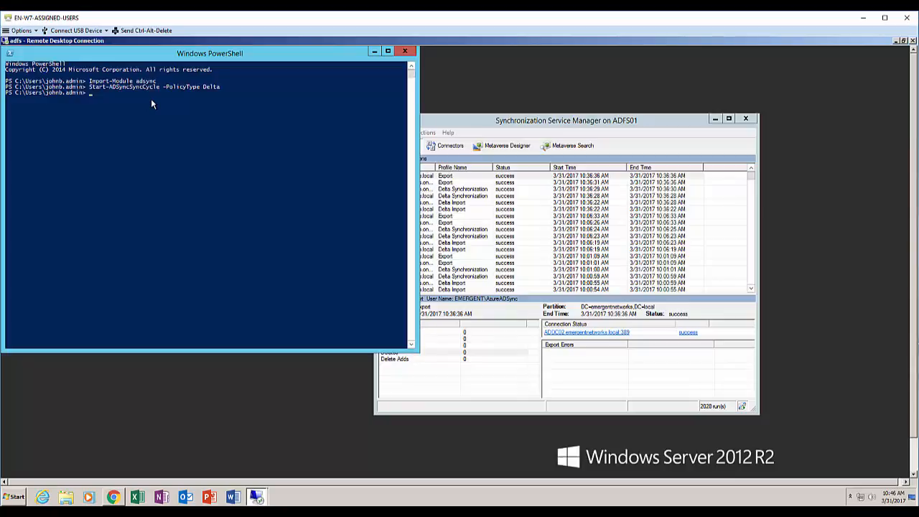
{"action": "key", "text": "Up"}
{"action": "key", "text": "Return"}
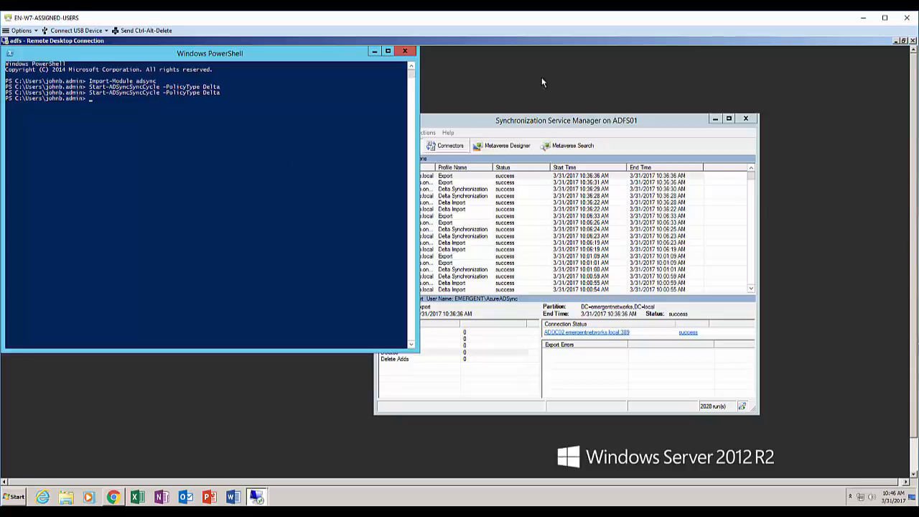
{"action": "left_click", "coordinate": [551, 122]}
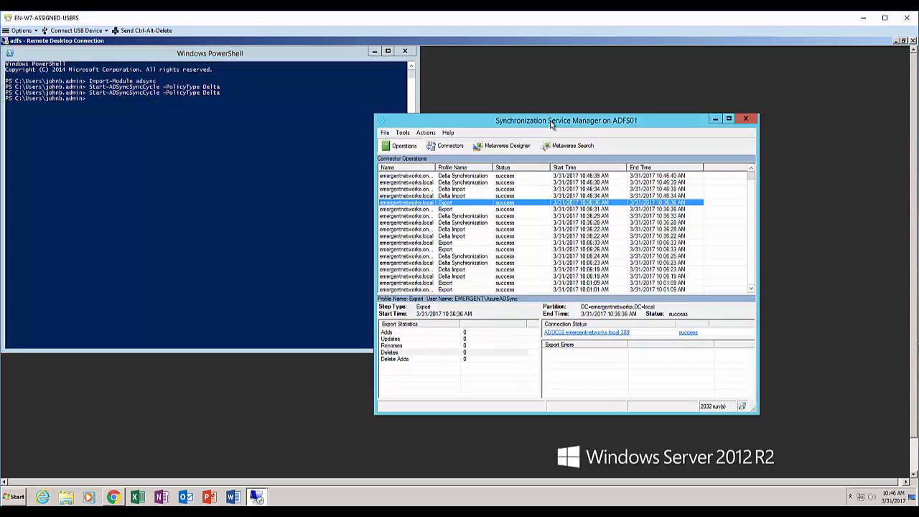
Check the 10:46 import runs and inspect the single user object added by the 10:46:41 export
{"action": "left_click", "coordinate": [479, 196]}
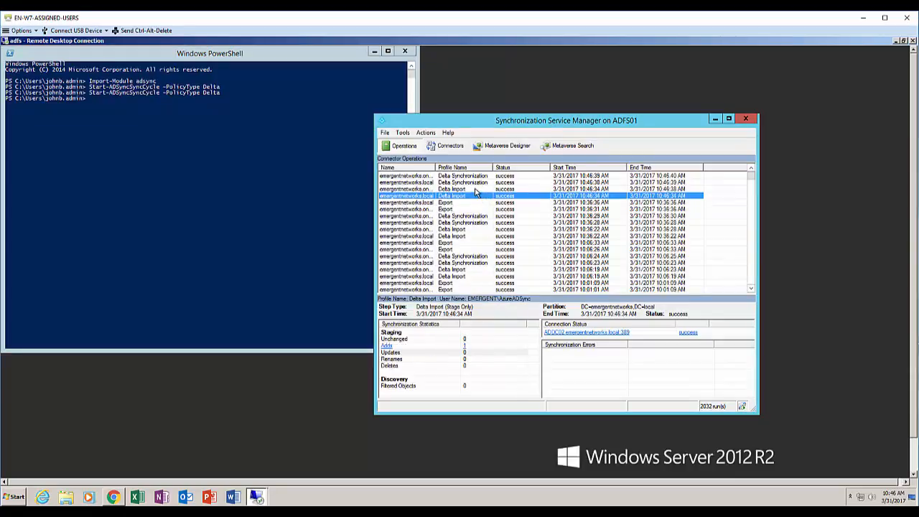
{"action": "left_click", "coordinate": [479, 189]}
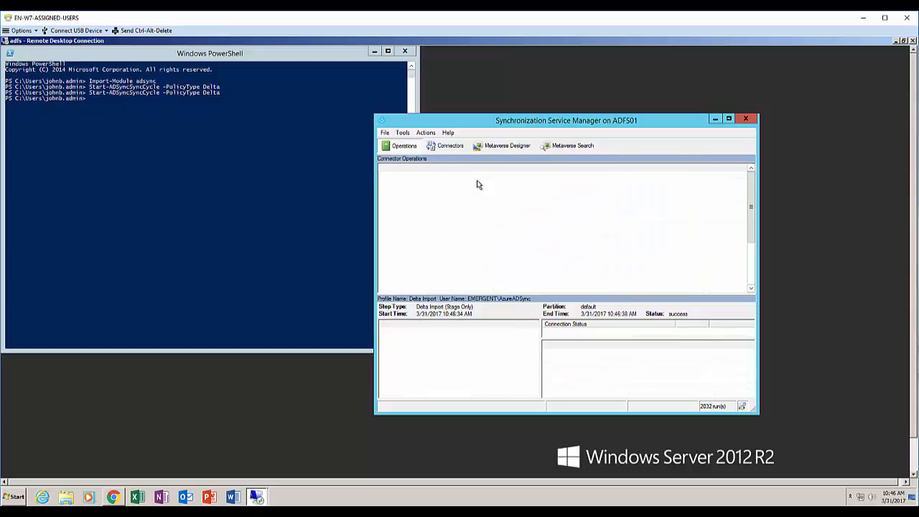
{"action": "left_click", "coordinate": [473, 183]}
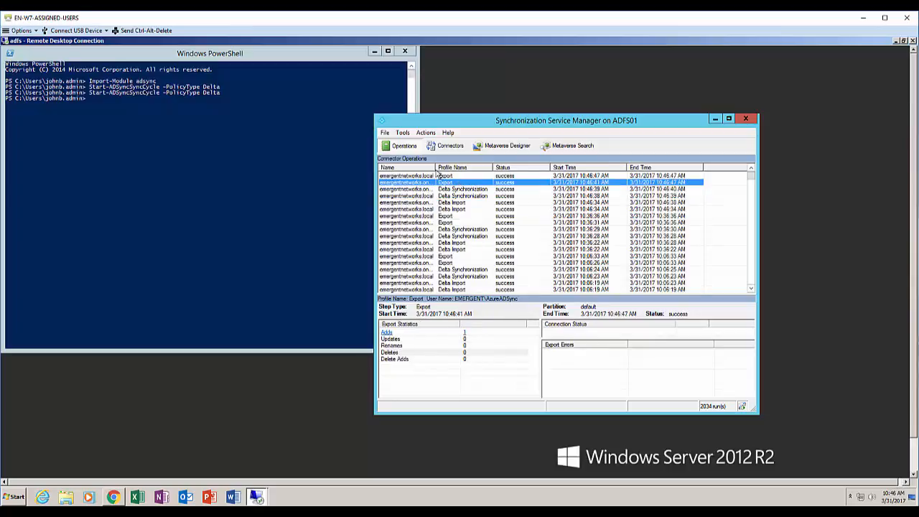
{"action": "left_click", "coordinate": [465, 336]}
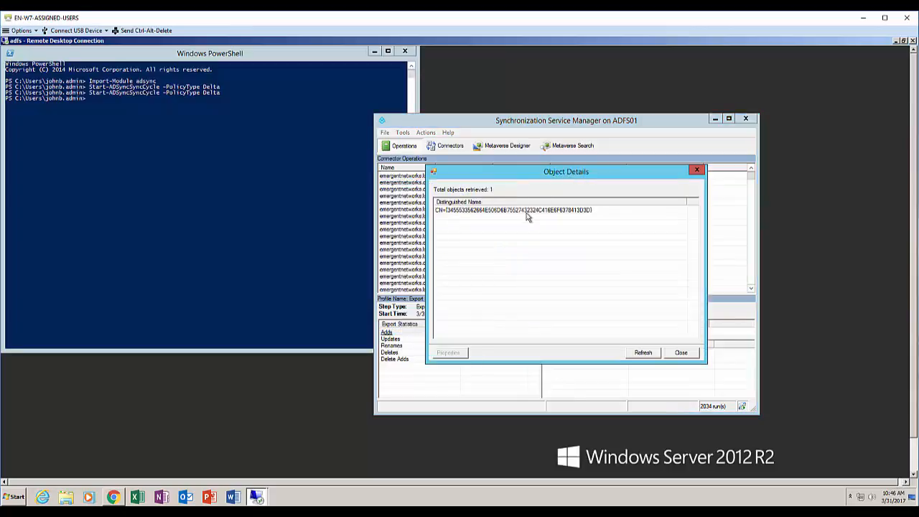
{"action": "double_click", "coordinate": [528, 215]}
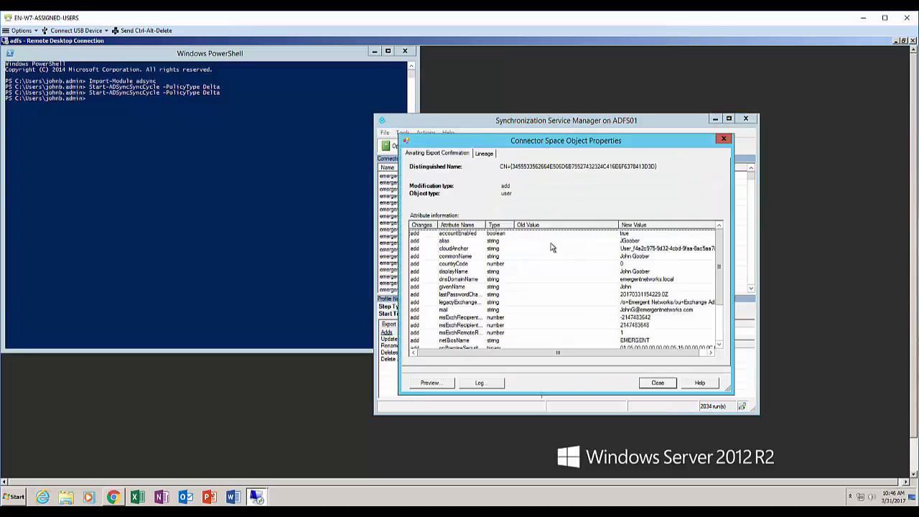
{"action": "left_click", "coordinate": [647, 241]}
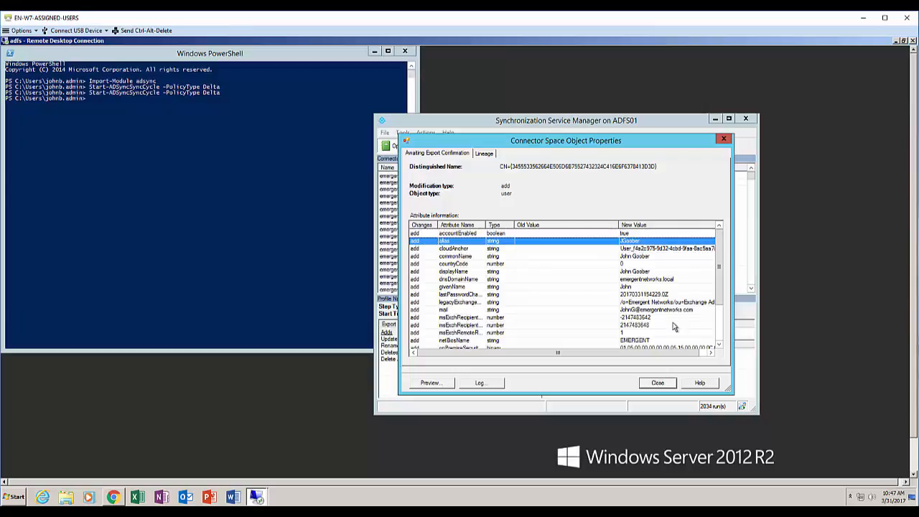
{"action": "left_click", "coordinate": [664, 385]}
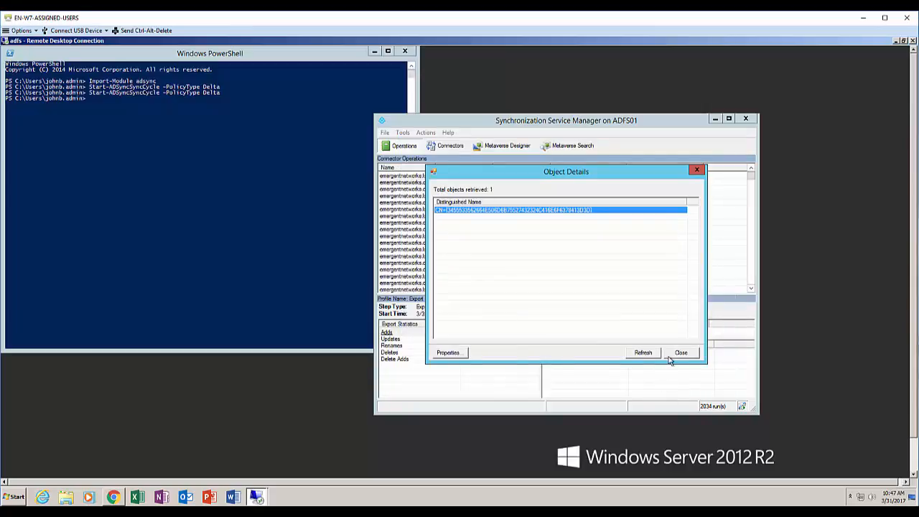
{"action": "left_click", "coordinate": [677, 354]}
Search Active users by the new user's surname, open their details, and edit product licenses
{"action": "left_click", "coordinate": [115, 499]}
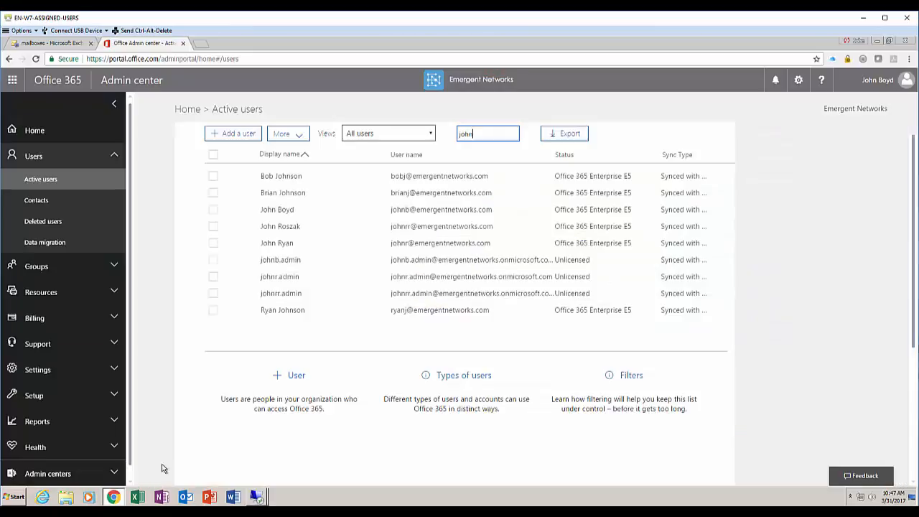
{"action": "double_click", "coordinate": [466, 133]}
{"action": "type", "text": "goober"}
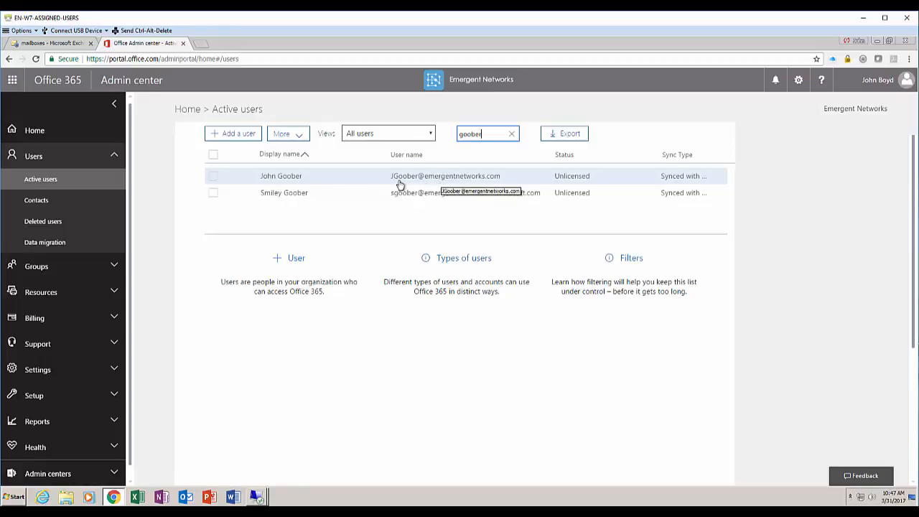
{"action": "left_click", "coordinate": [296, 178]}
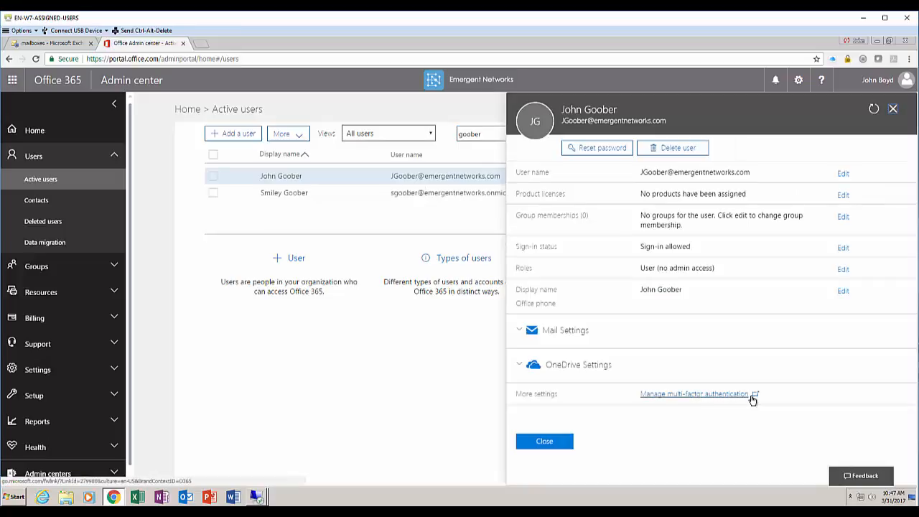
{"action": "left_click", "coordinate": [844, 196]}
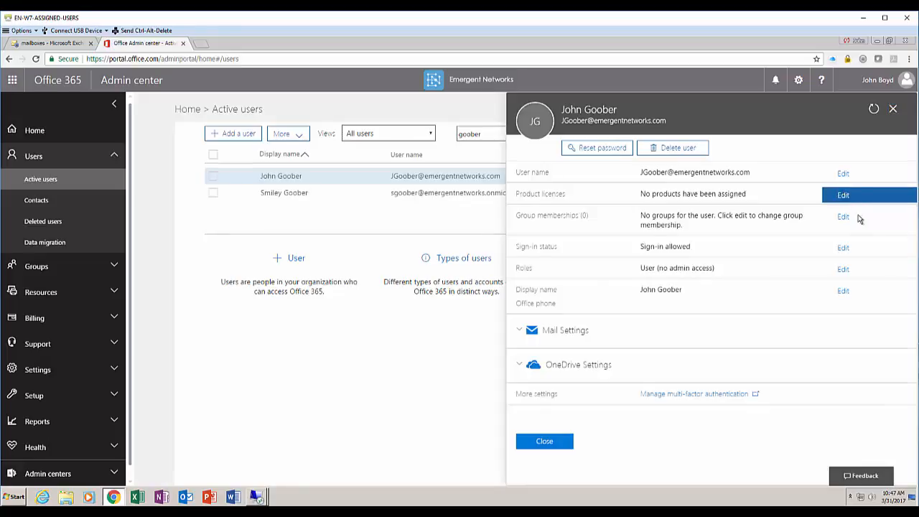
Set the user's usage location to United States
{"action": "left_click", "coordinate": [611, 184]}
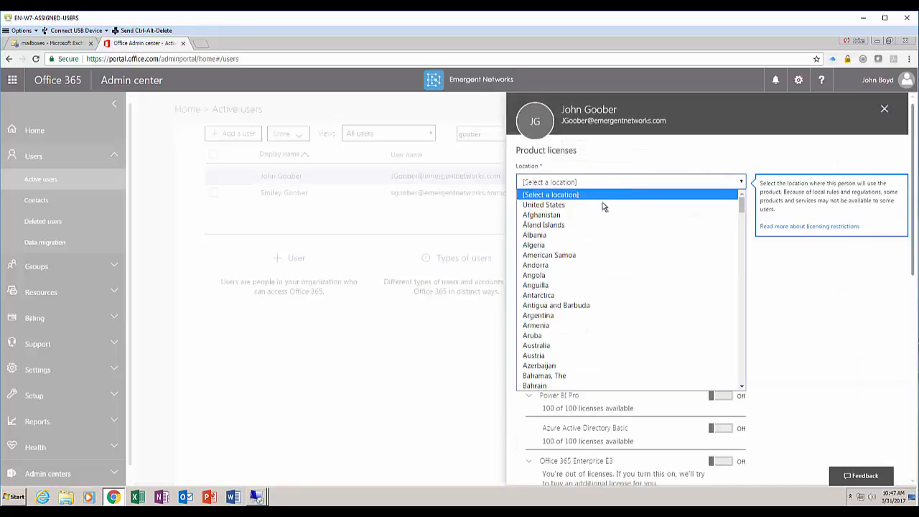
{"action": "left_click", "coordinate": [604, 205]}
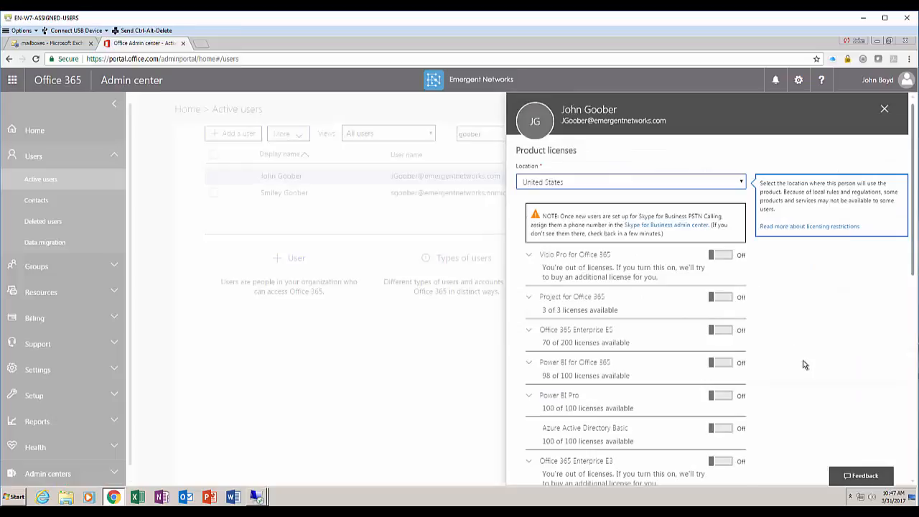
{"action": "scroll", "coordinate": [769, 330], "scroll_direction": "down", "scroll_amount": 1}
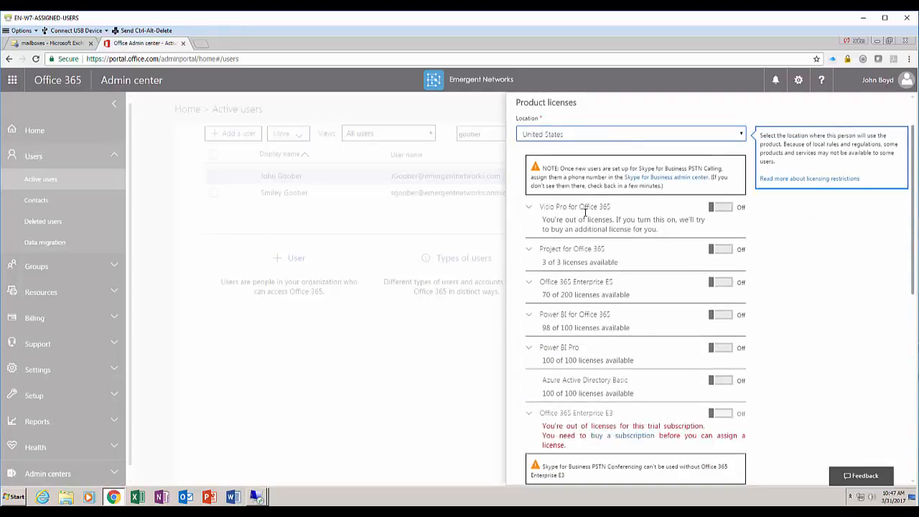
{"action": "scroll", "coordinate": [602, 344], "scroll_direction": "down", "scroll_amount": 1}
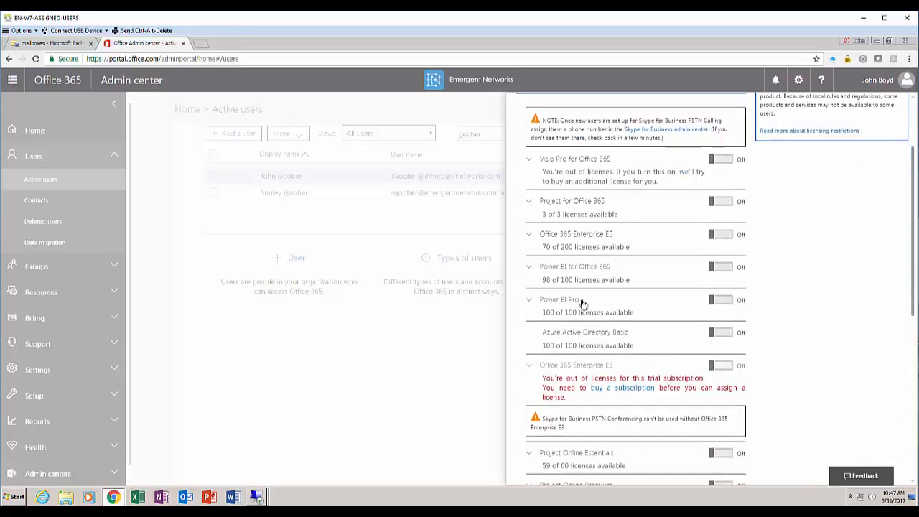
{"action": "scroll", "coordinate": [566, 338], "scroll_direction": "down", "scroll_amount": 3}
{"action": "scroll", "coordinate": [566, 346], "scroll_direction": "down", "scroll_amount": 2}
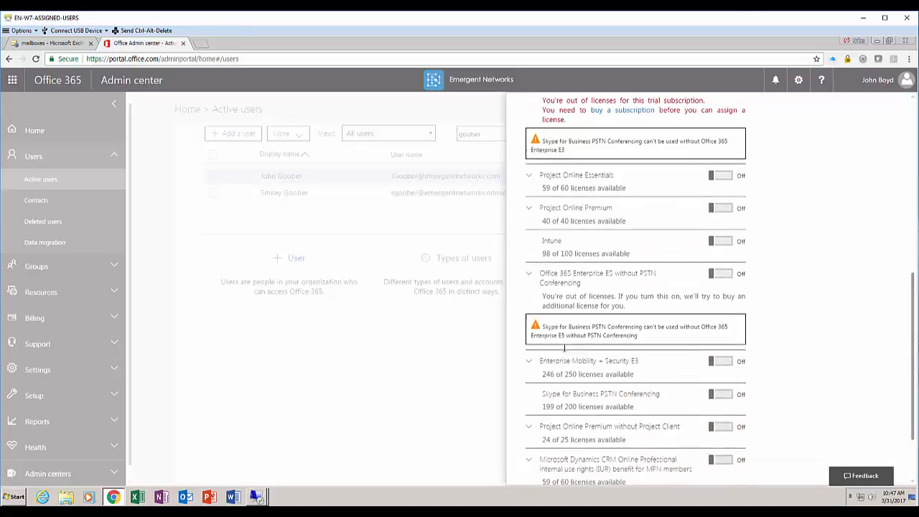
{"action": "scroll", "coordinate": [558, 345], "scroll_direction": "down", "scroll_amount": 1}
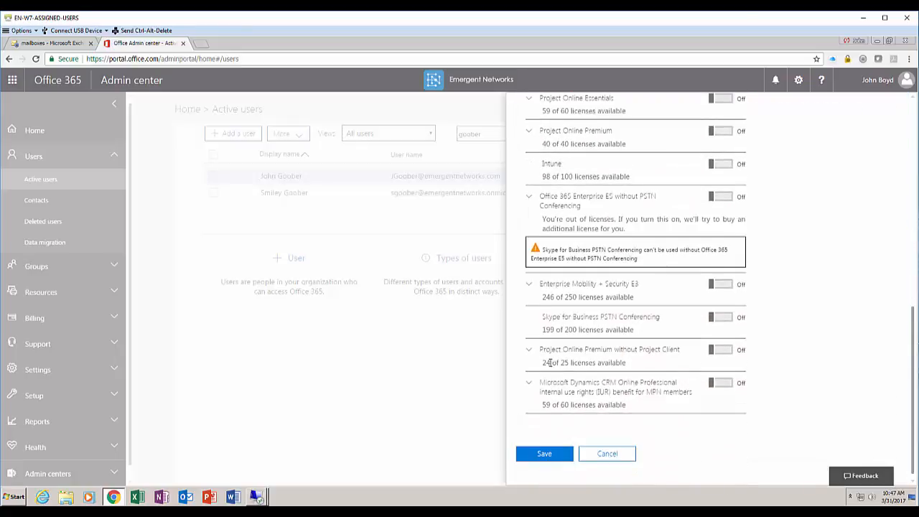
{"action": "scroll", "coordinate": [554, 345], "scroll_direction": "up", "scroll_amount": 3}
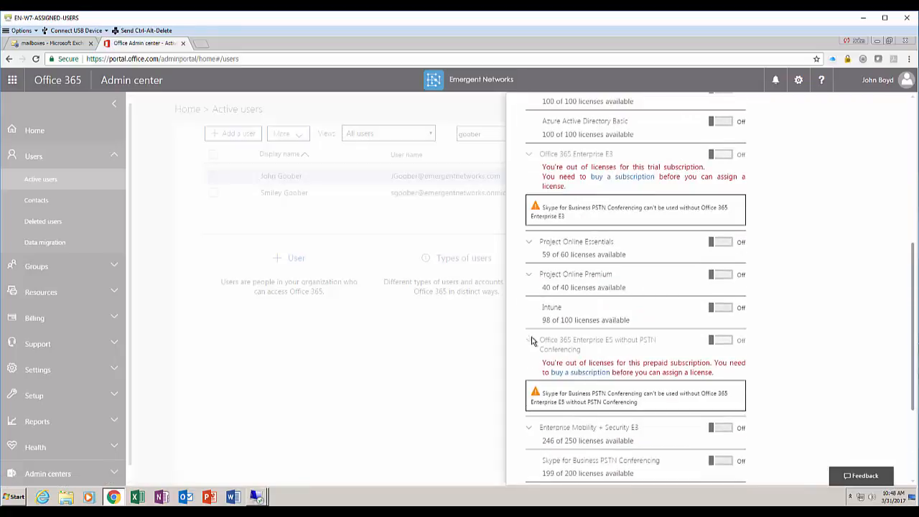
{"action": "scroll", "coordinate": [550, 283], "scroll_direction": "up", "scroll_amount": 3}
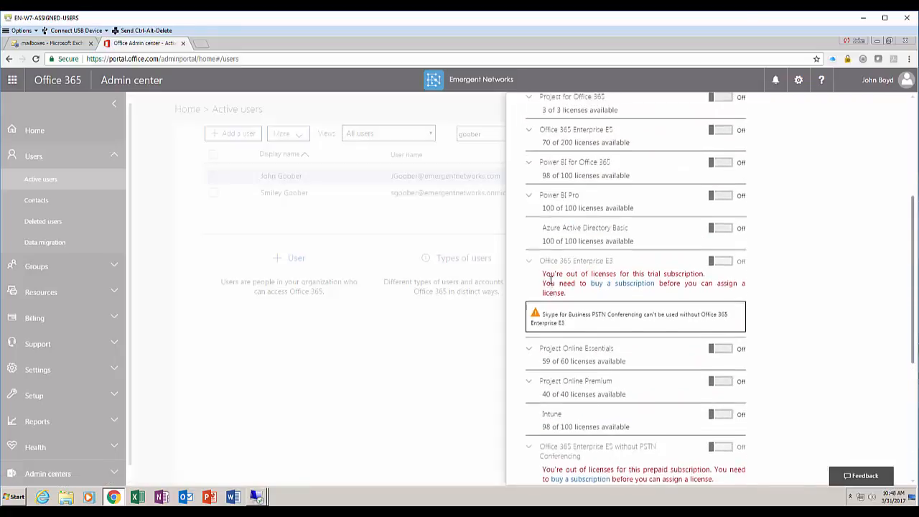
{"action": "scroll", "coordinate": [551, 280], "scroll_direction": "up", "scroll_amount": 1}
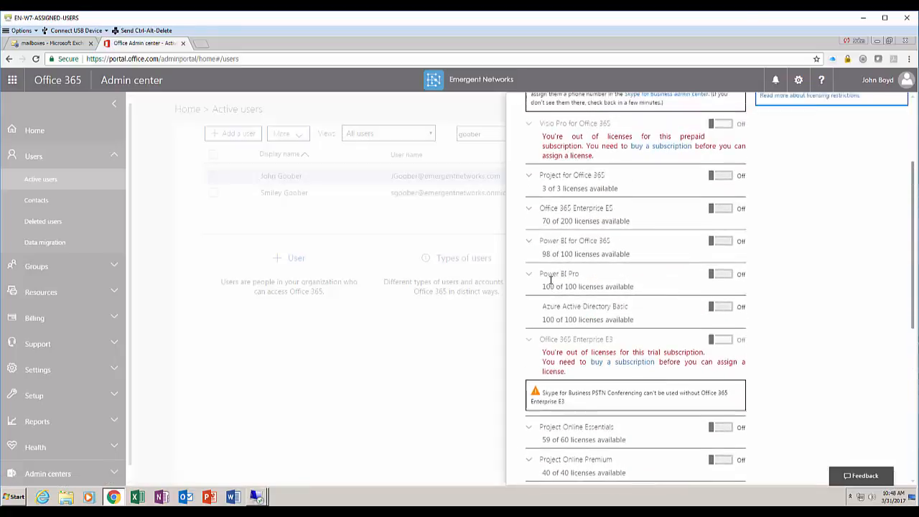
Switch Office 365 Enterprise E5 on and save the license assignment
{"action": "left_click", "coordinate": [544, 215]}
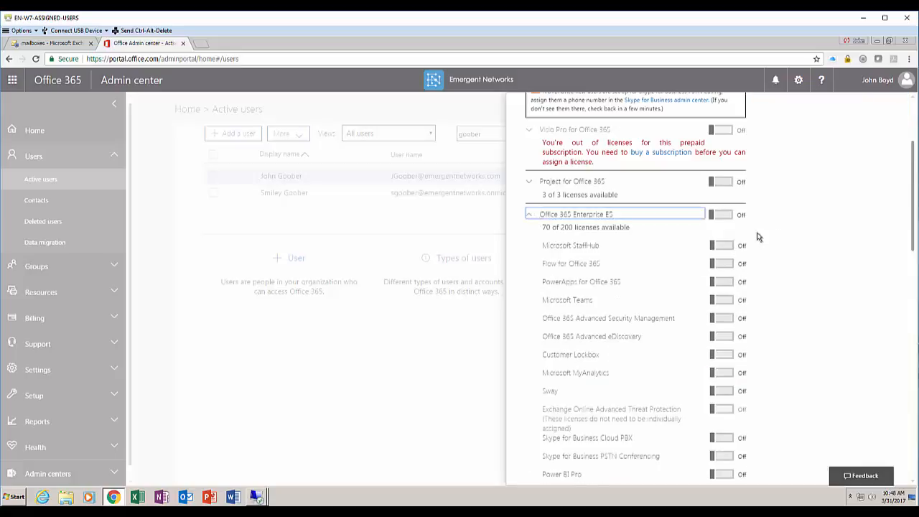
{"action": "left_click", "coordinate": [730, 220]}
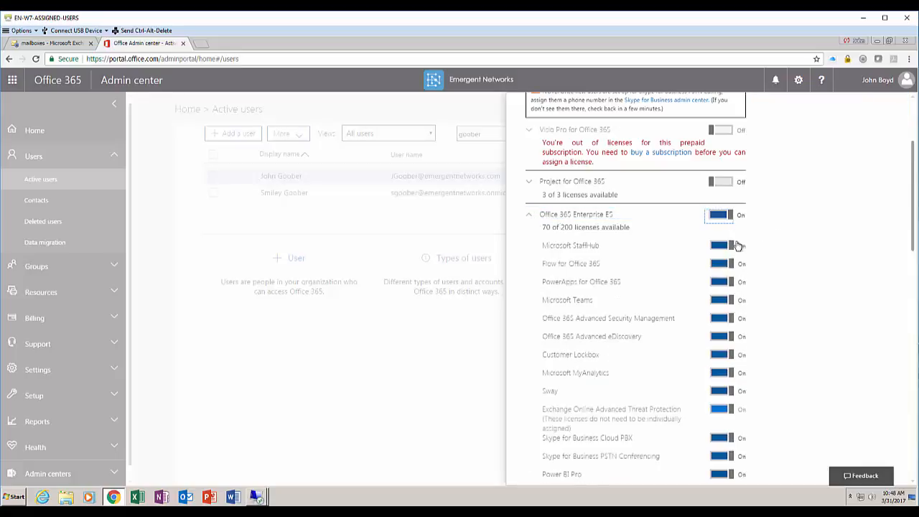
{"action": "scroll", "coordinate": [751, 297], "scroll_direction": "down", "scroll_amount": 2}
{"action": "scroll", "coordinate": [752, 297], "scroll_direction": "down", "scroll_amount": 1}
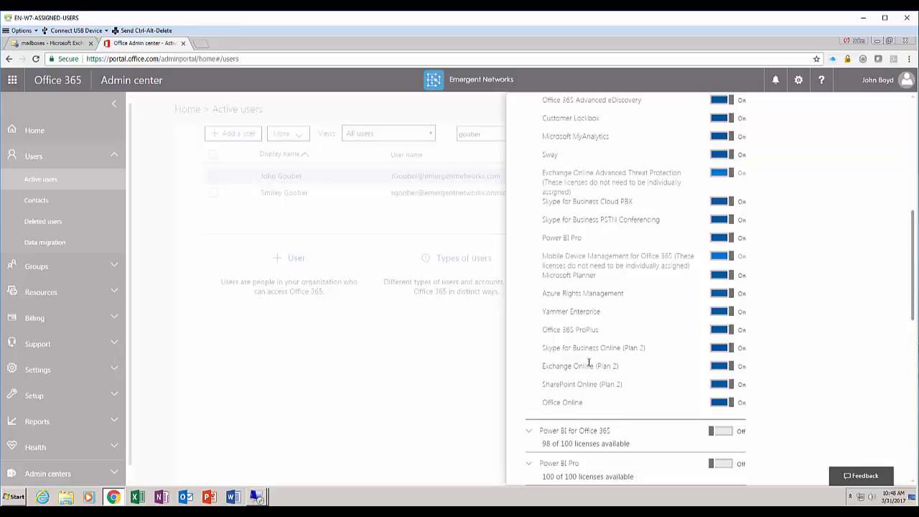
{"action": "scroll", "coordinate": [589, 363], "scroll_direction": "up", "scroll_amount": 10}
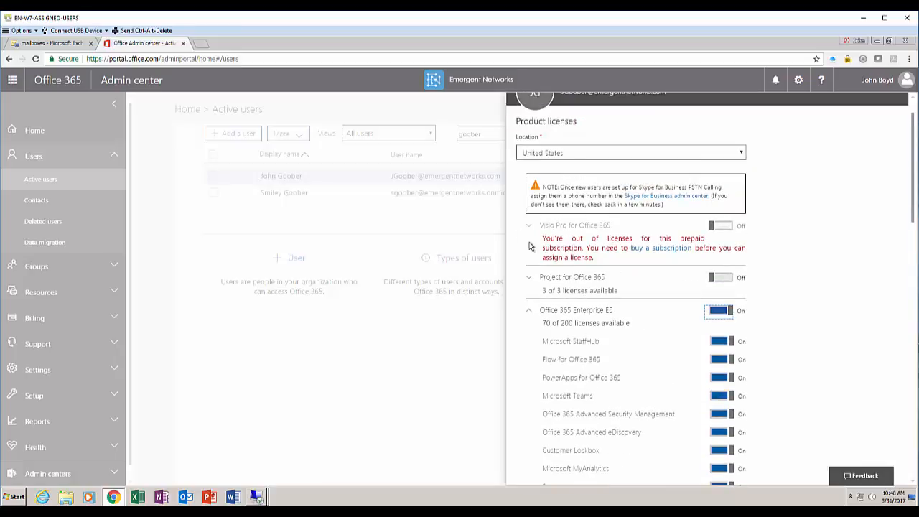
{"action": "left_click", "coordinate": [532, 278]}
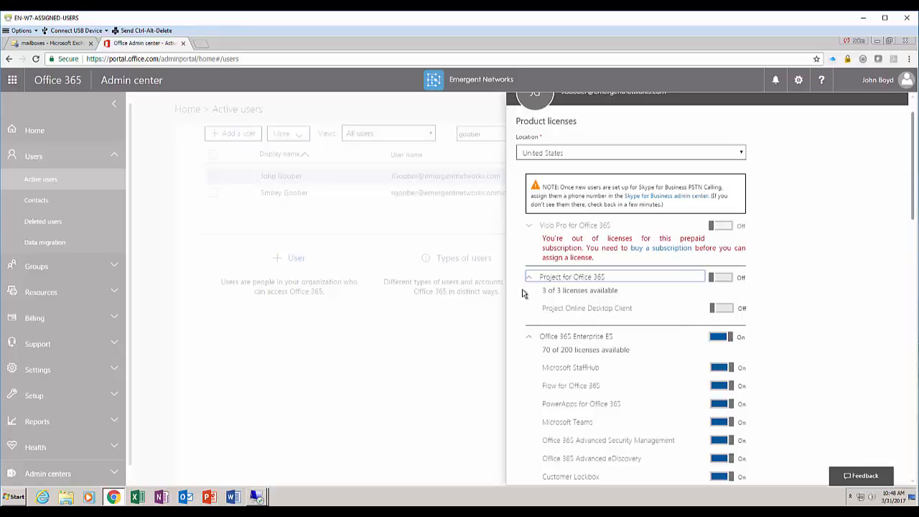
{"action": "scroll", "coordinate": [584, 352], "scroll_direction": "down", "scroll_amount": 5}
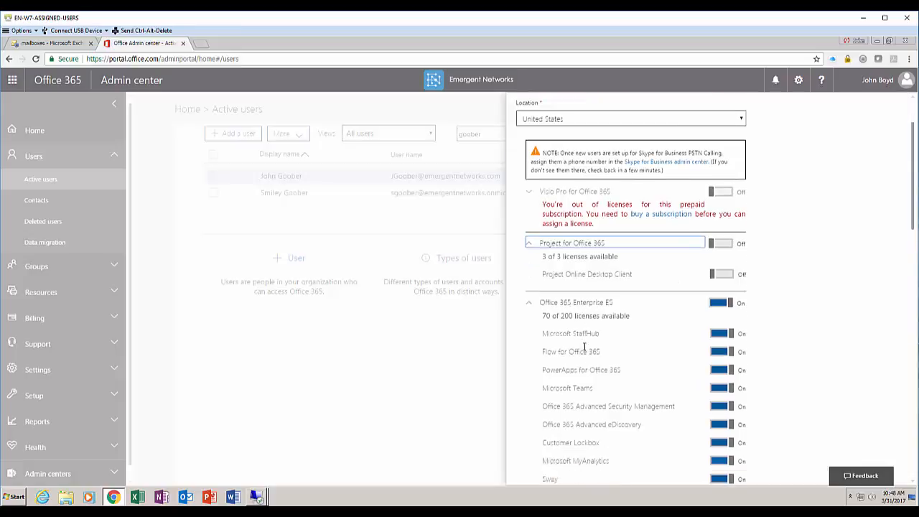
{"action": "scroll", "coordinate": [597, 371], "scroll_direction": "up", "scroll_amount": 3}
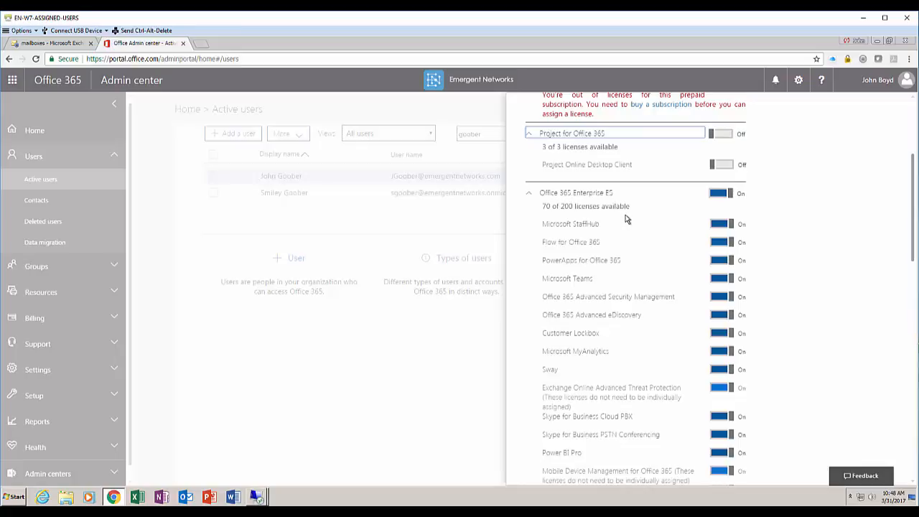
{"action": "scroll", "coordinate": [627, 219], "scroll_direction": "down", "scroll_amount": 15}
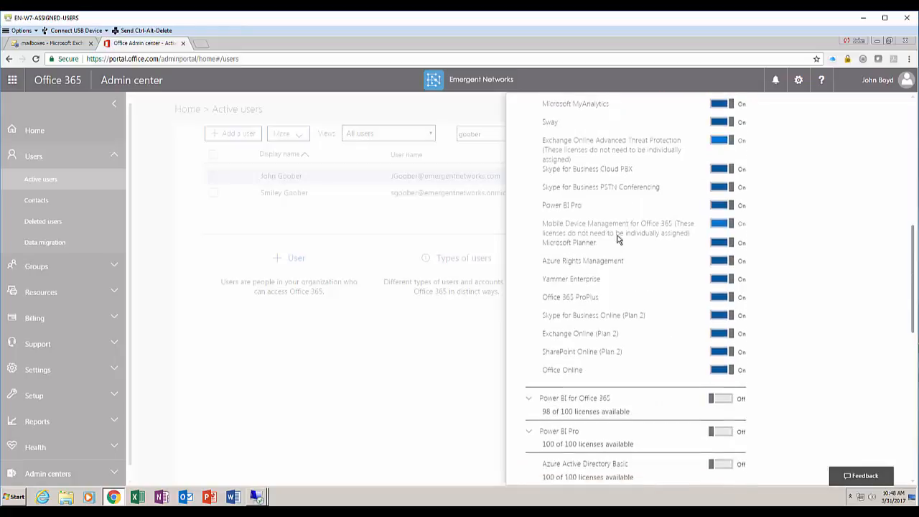
{"action": "left_click", "coordinate": [545, 453]}
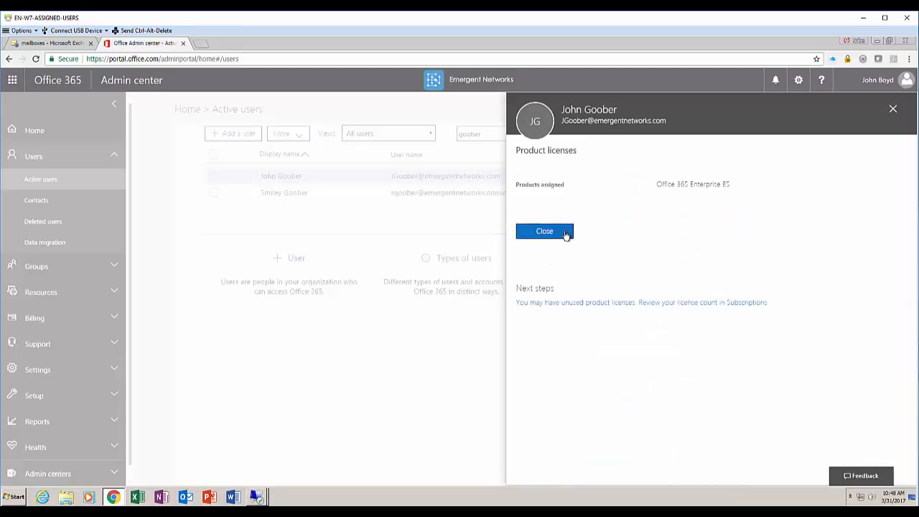
Close the user panel, rerun the surname search to show E5 status, then open the Exchange mailboxes tab
{"action": "left_click", "coordinate": [566, 234]}
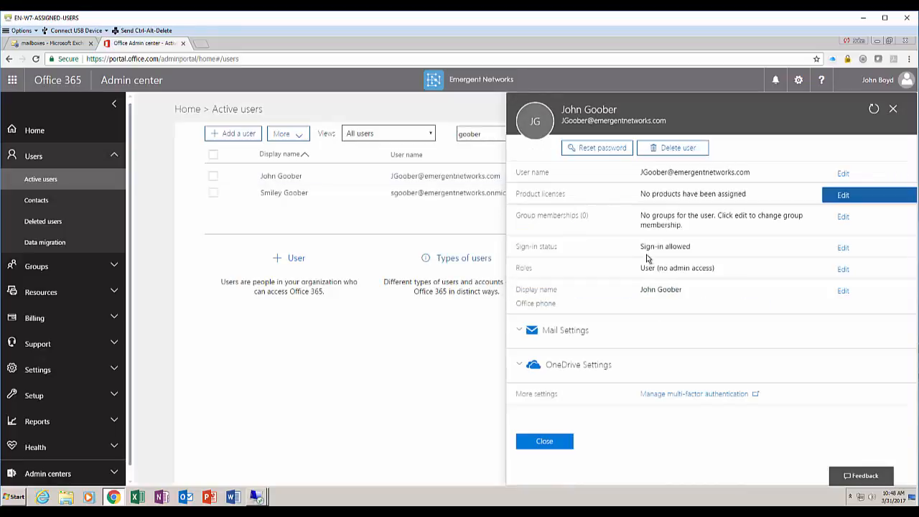
{"action": "left_click", "coordinate": [549, 442]}
{"action": "left_click", "coordinate": [492, 133]}
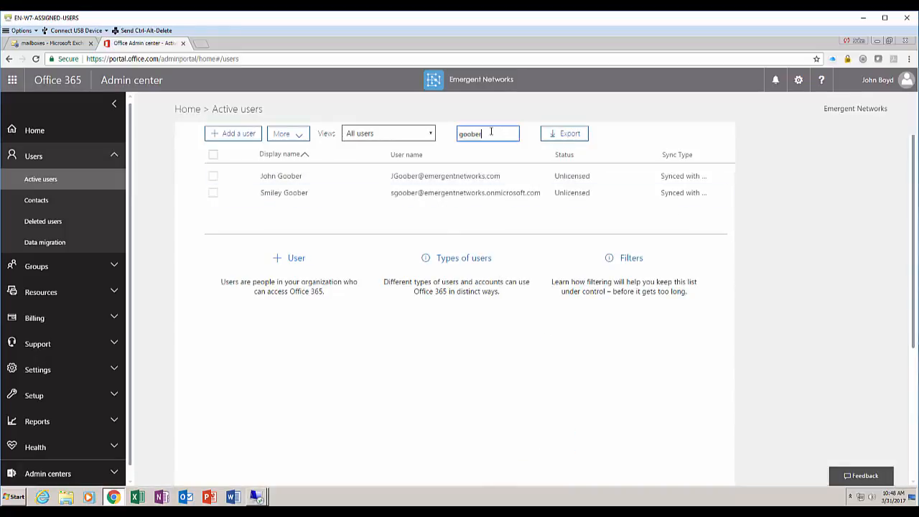
{"action": "key", "text": "Return"}
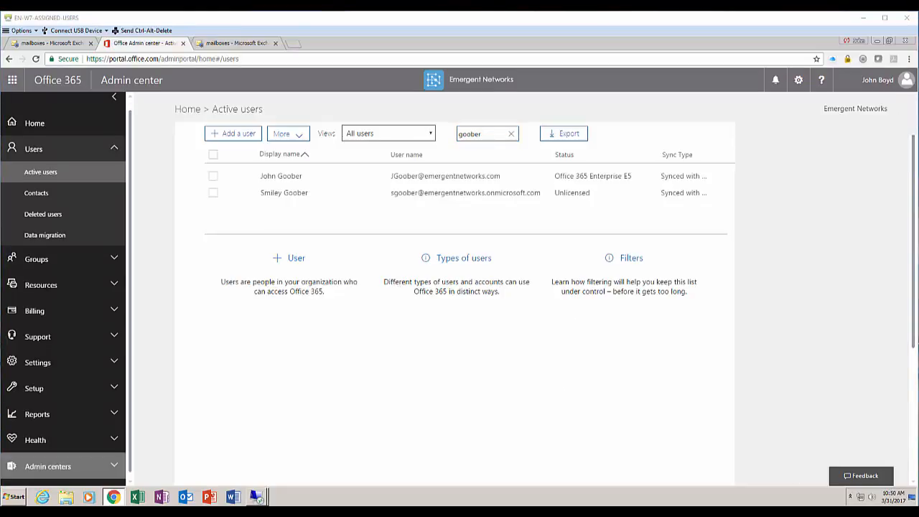
{"action": "left_click", "coordinate": [243, 48]}
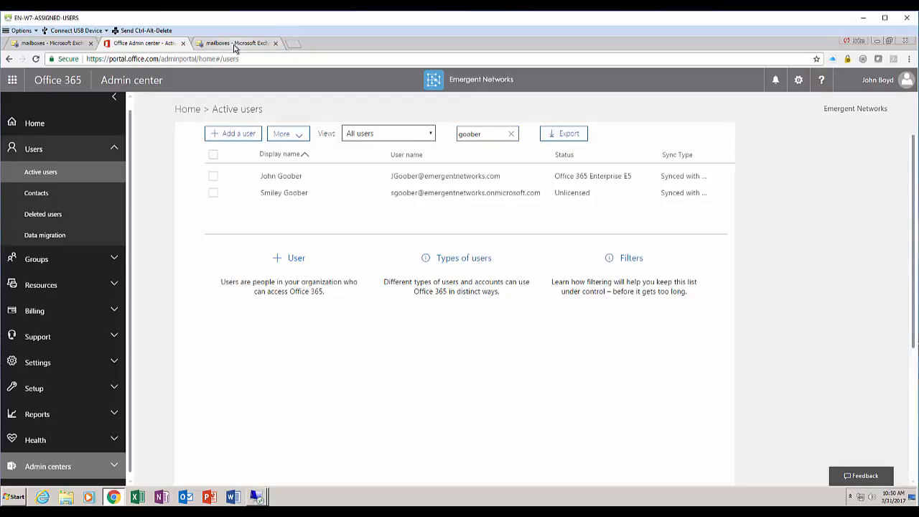
Check the new user's cloud mailbox, then bring up on-premises Exchange's new mailbox type choices
{"action": "left_click", "coordinate": [234, 45]}
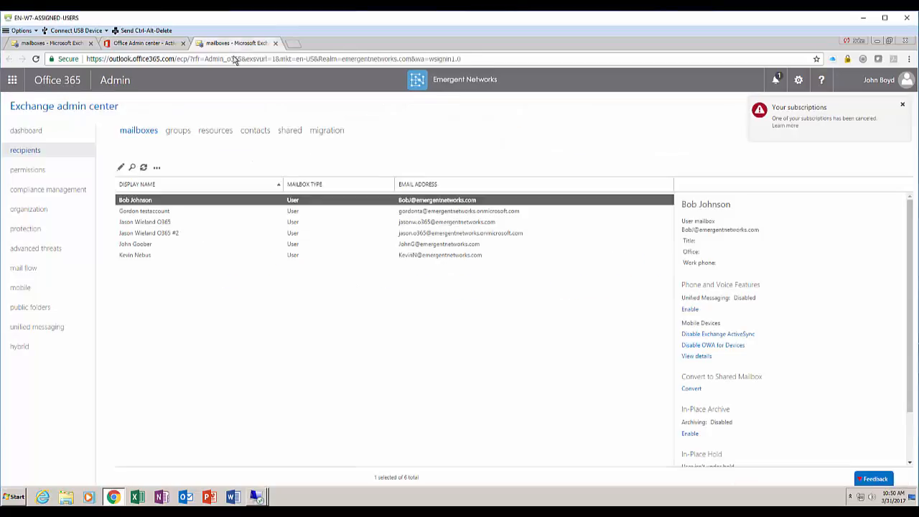
{"action": "left_click", "coordinate": [160, 246]}
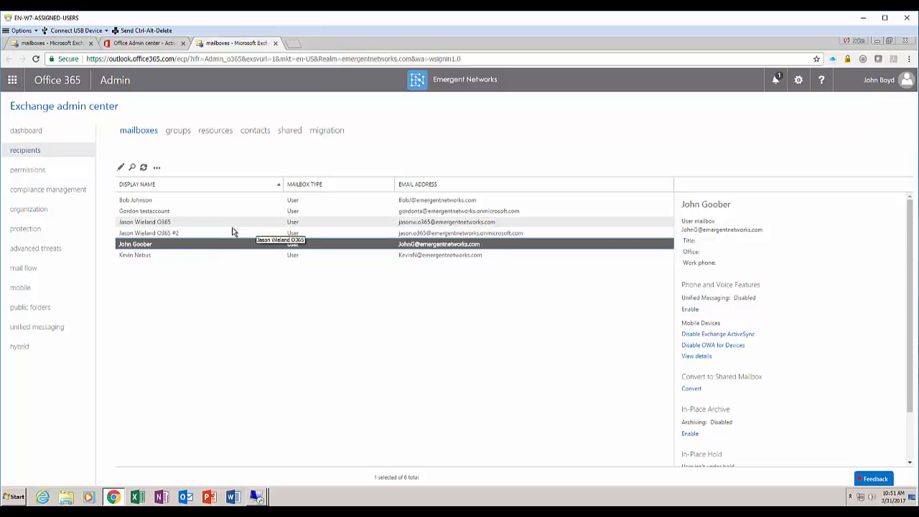
{"action": "left_click", "coordinate": [54, 43]}
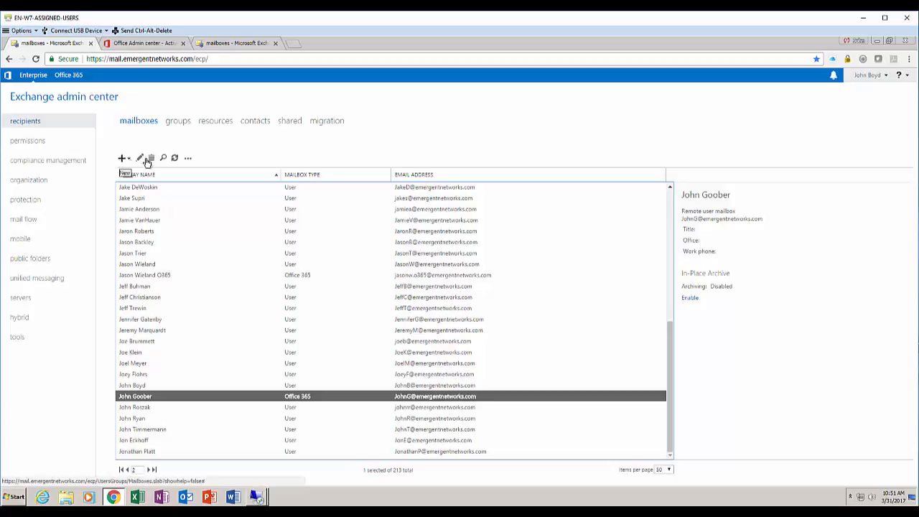
{"action": "left_click", "coordinate": [125, 159]}
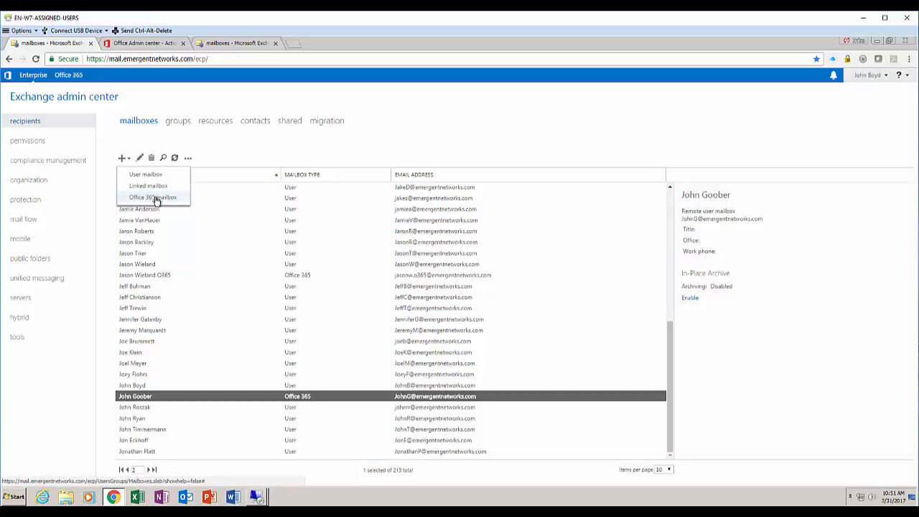
Start a new Office 365 mailbox, fill in the user's names, and place it in the Users > Demo Users OU
{"action": "left_click", "coordinate": [153, 198]}
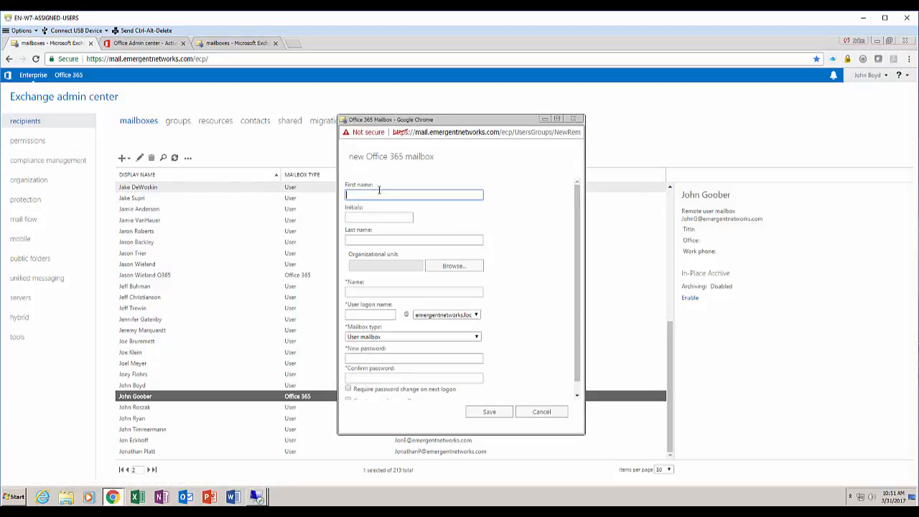
{"action": "key", "text": "Tab"}
{"action": "key", "text": "Tab"}
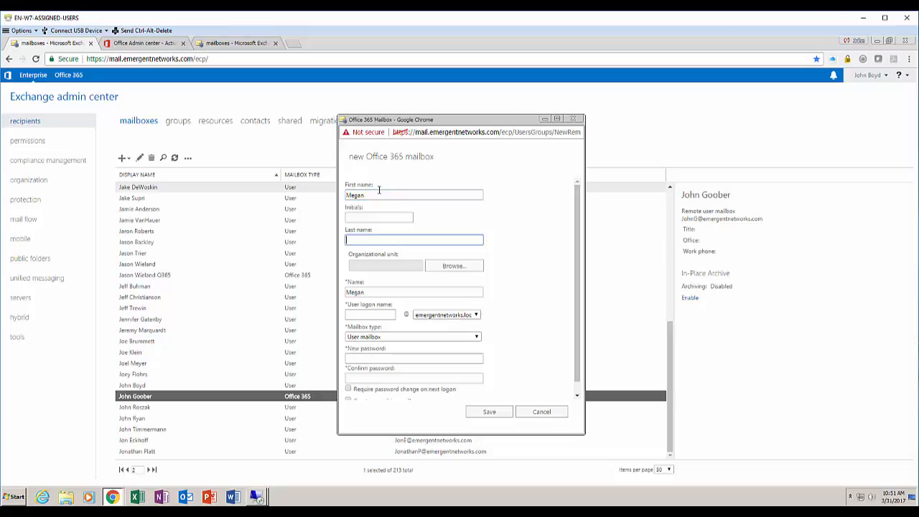
{"action": "key", "text": "Tab"}
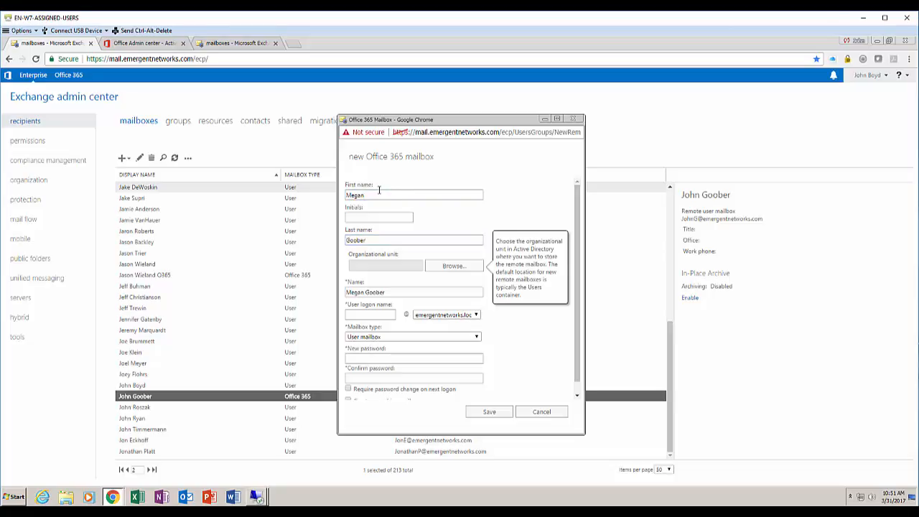
{"action": "left_click", "coordinate": [451, 266]}
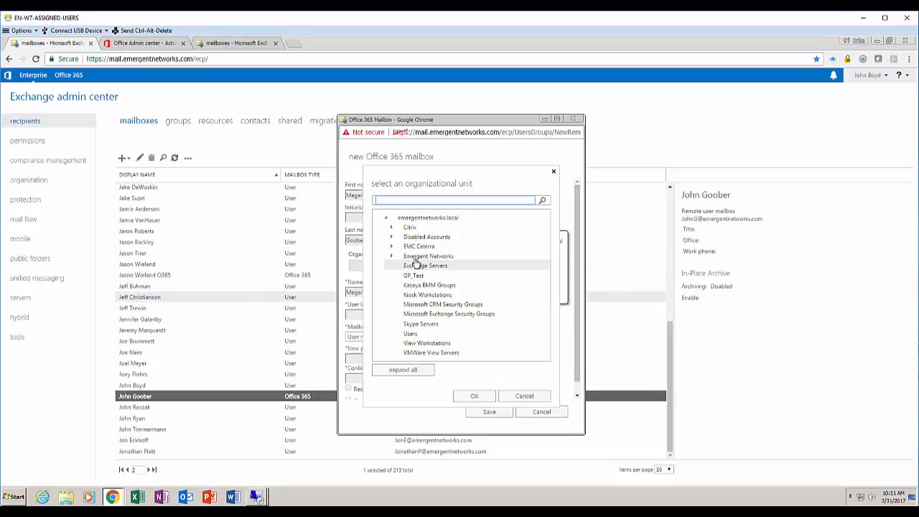
{"action": "left_click", "coordinate": [391, 256]}
{"action": "scroll", "coordinate": [465, 322], "scroll_direction": "down", "scroll_amount": 5}
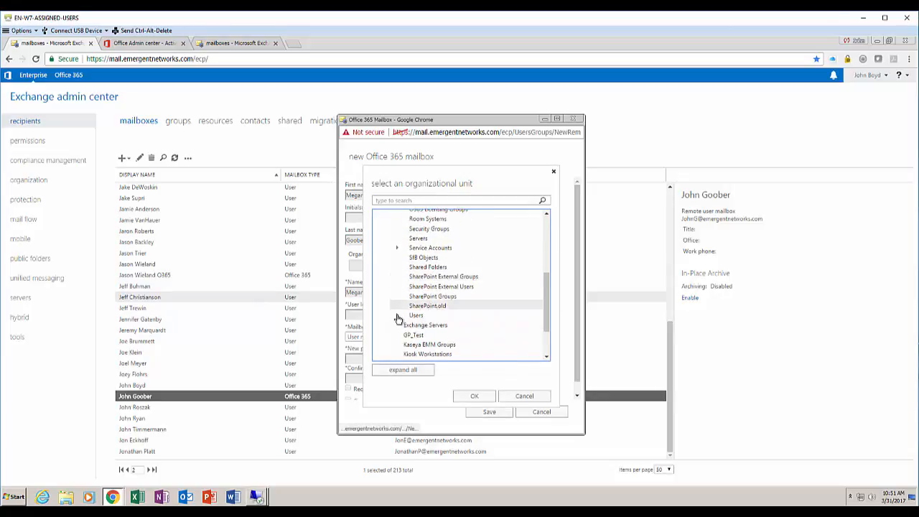
{"action": "left_click", "coordinate": [397, 316]}
{"action": "left_click", "coordinate": [437, 326]}
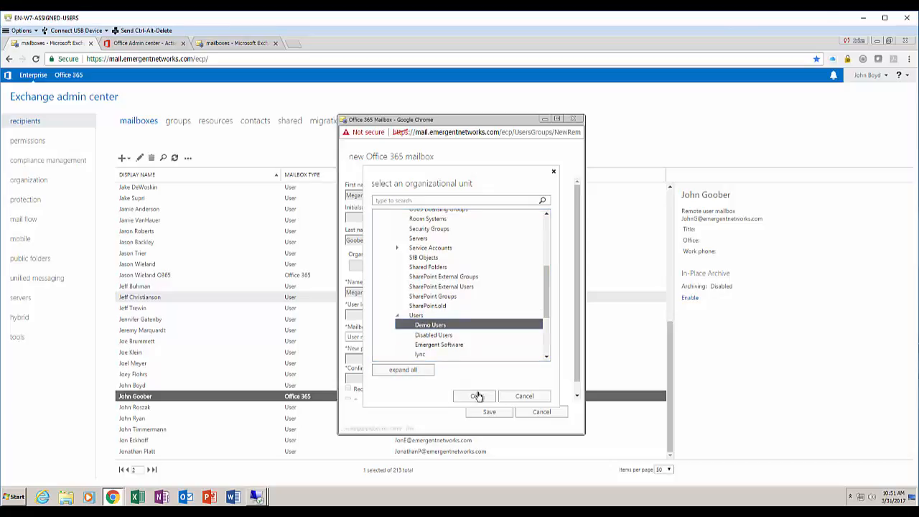
{"action": "left_click", "coordinate": [474, 397]}
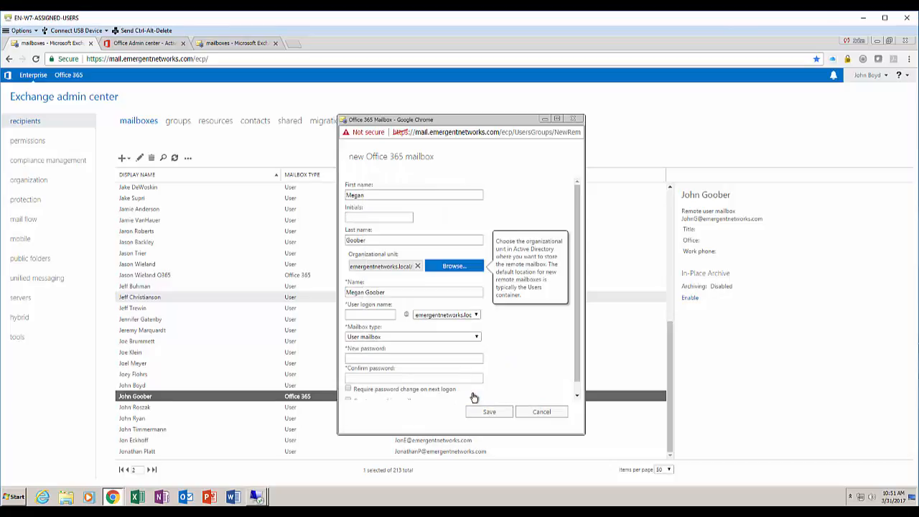
{"action": "left_click", "coordinate": [375, 316]}
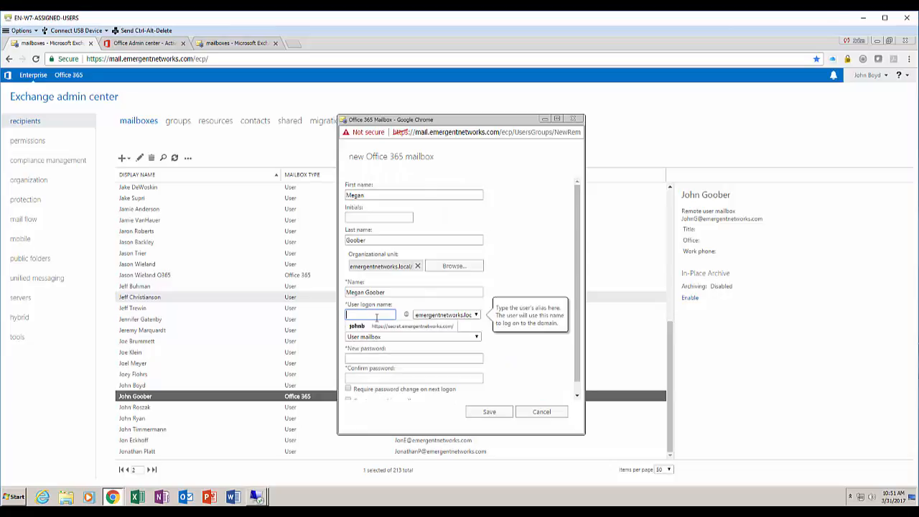
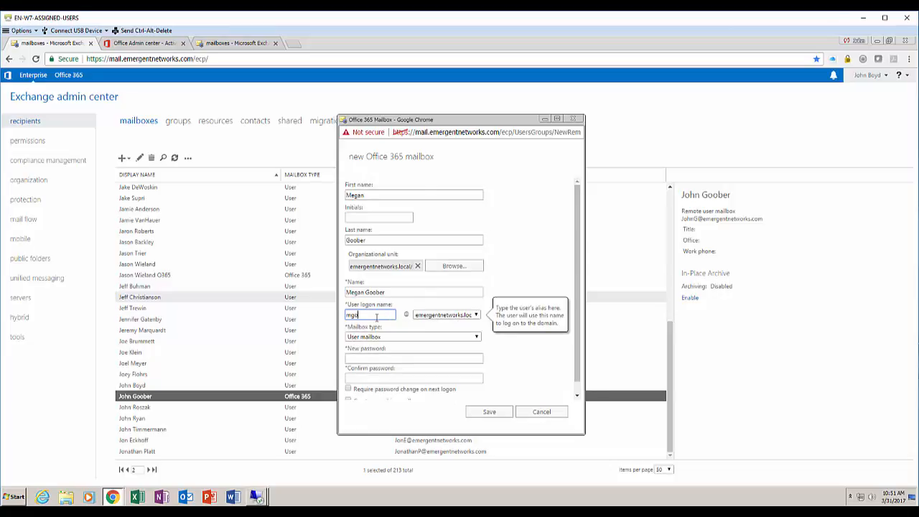
{"action": "left_click", "coordinate": [446, 317]}
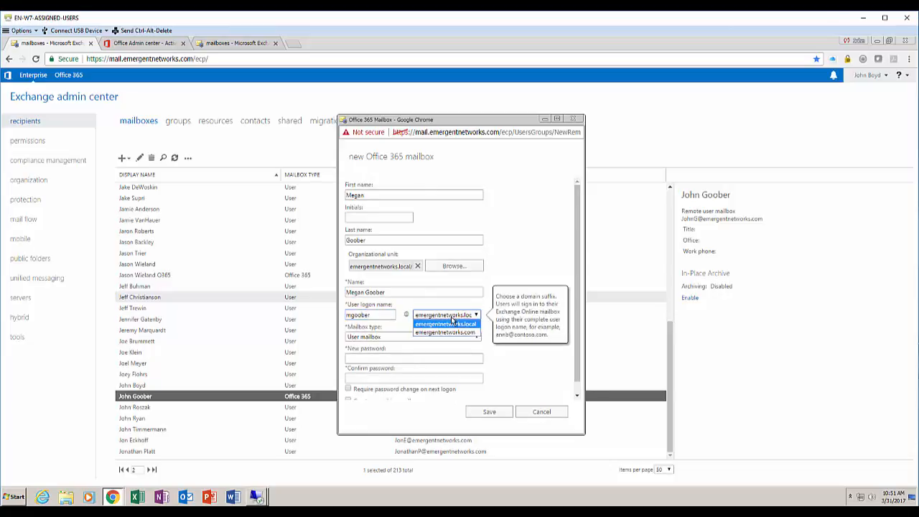
{"action": "left_click", "coordinate": [444, 332]}
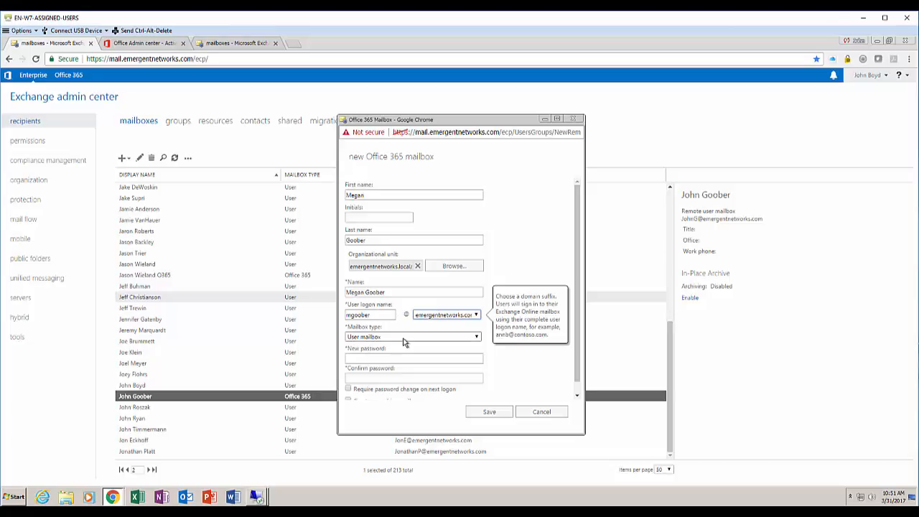
{"action": "left_click", "coordinate": [406, 359]}
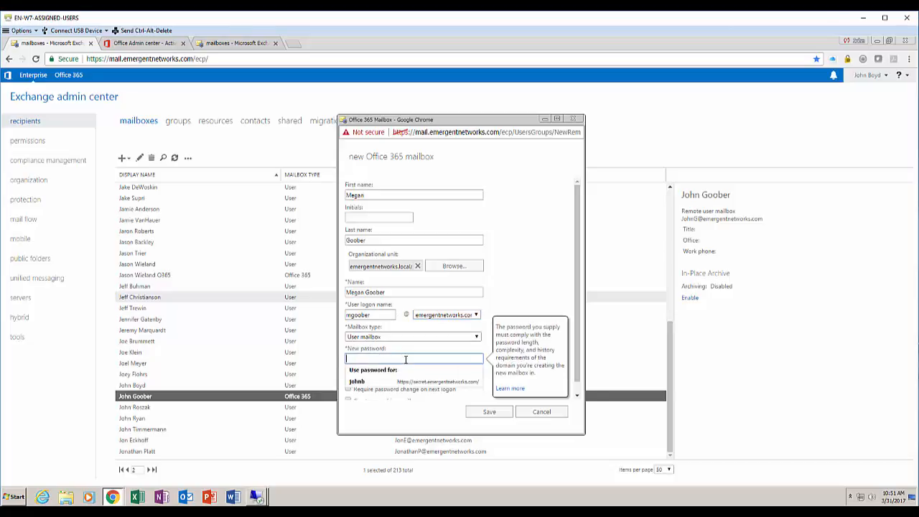
{"action": "type", "text": "P@"}
{"action": "type", "text": "•••••••••"}
{"action": "key", "text": "Tab"}
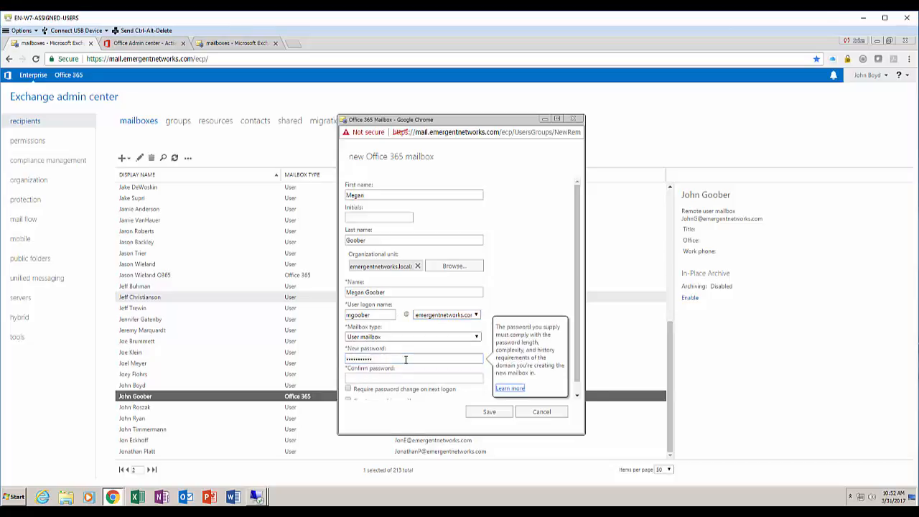
{"action": "key", "text": "Tab"}
{"action": "type", "text": "•••"}
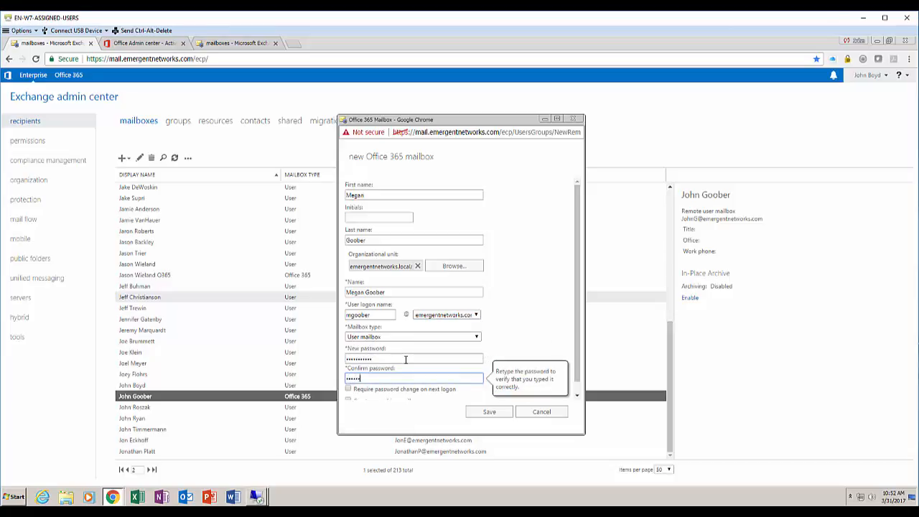
{"action": "scroll", "coordinate": [406, 359], "scroll_direction": "down", "scroll_amount": 1}
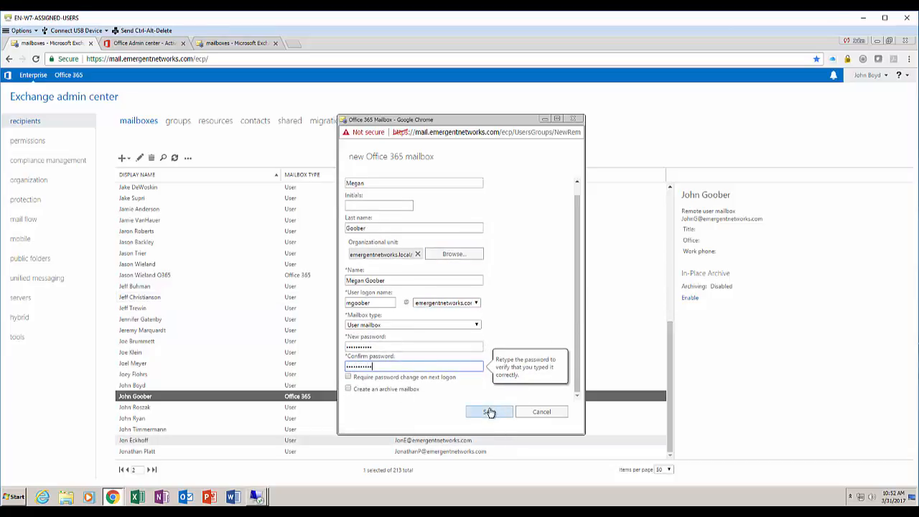
{"action": "left_click", "coordinate": [489, 414]}
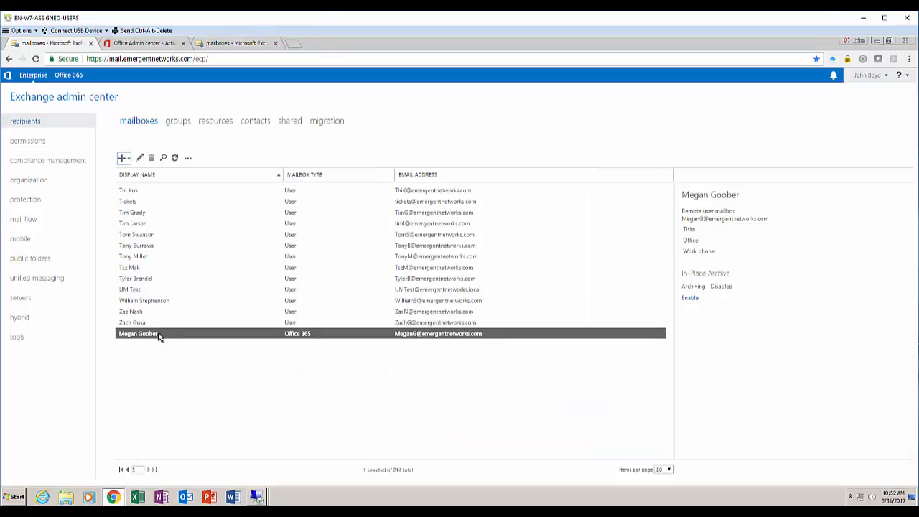
{"action": "double_click", "coordinate": [238, 335]}
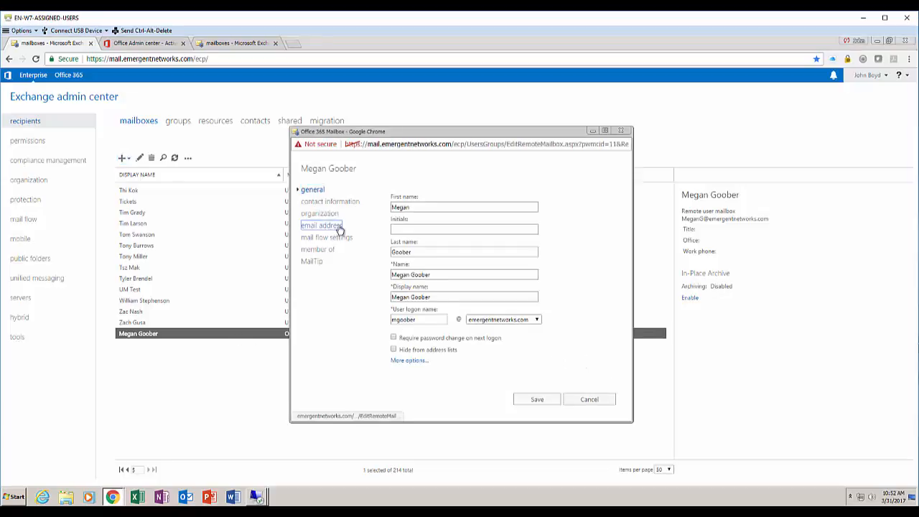
{"action": "left_click", "coordinate": [320, 226]}
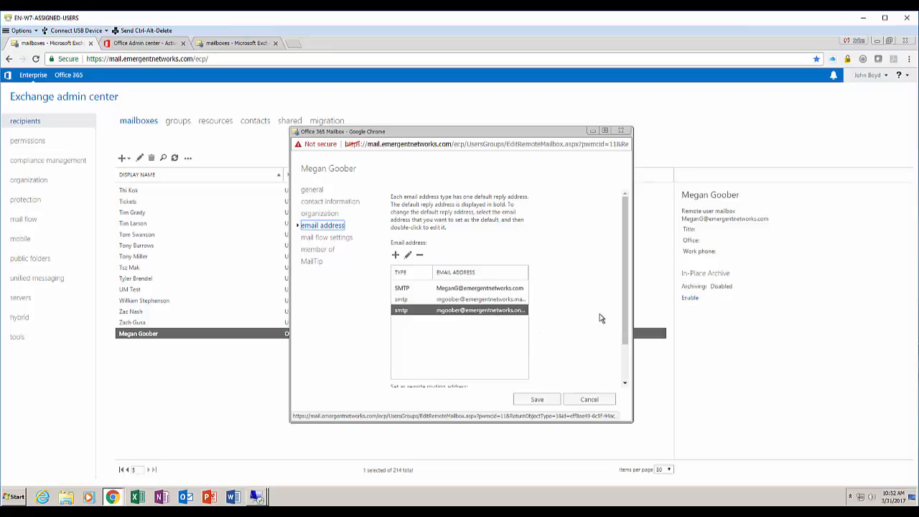
{"action": "scroll", "coordinate": [594, 316], "scroll_direction": "down", "scroll_amount": 2}
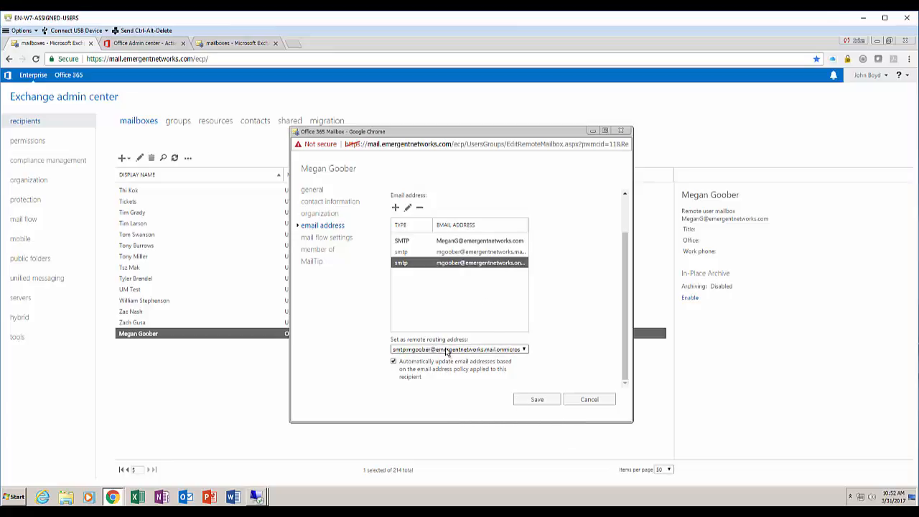
{"action": "left_click", "coordinate": [589, 400]}
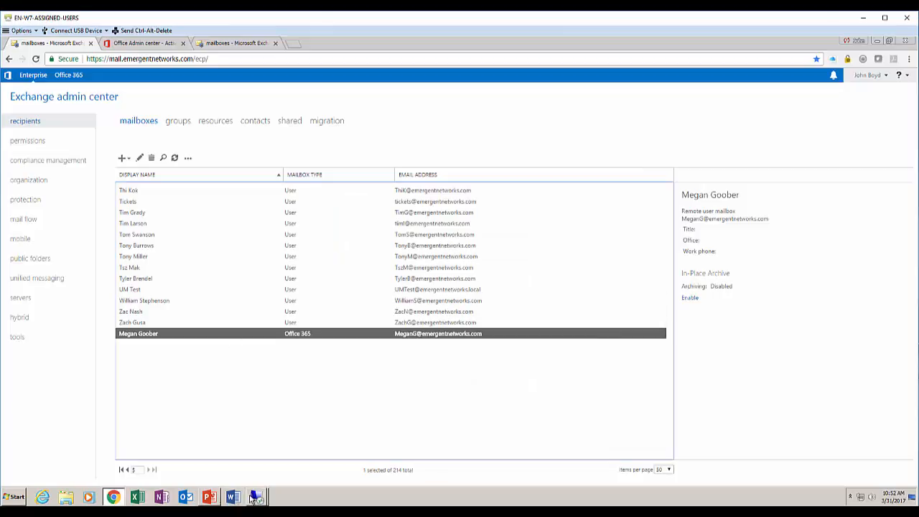
Refresh Active Directory Users and Computers on enex1 and select the newly created account
{"action": "left_click", "coordinate": [237, 464]}
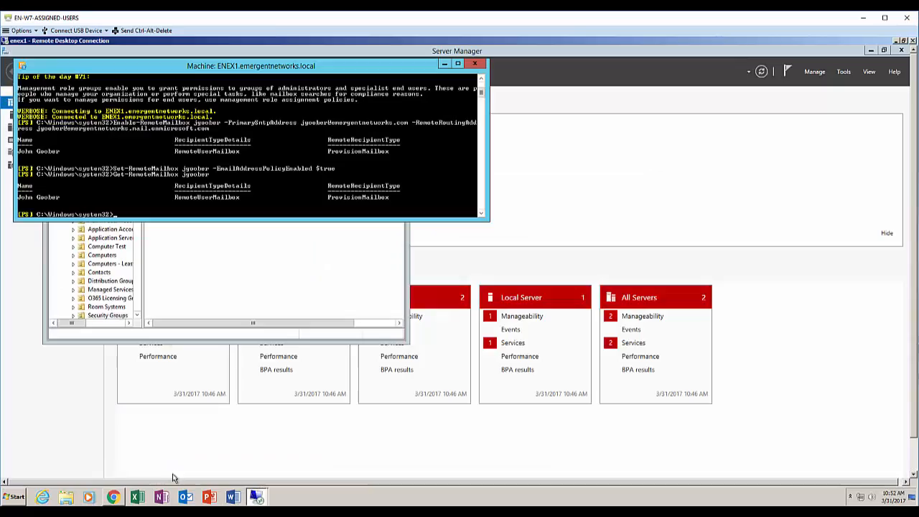
{"action": "left_click", "coordinate": [189, 250]}
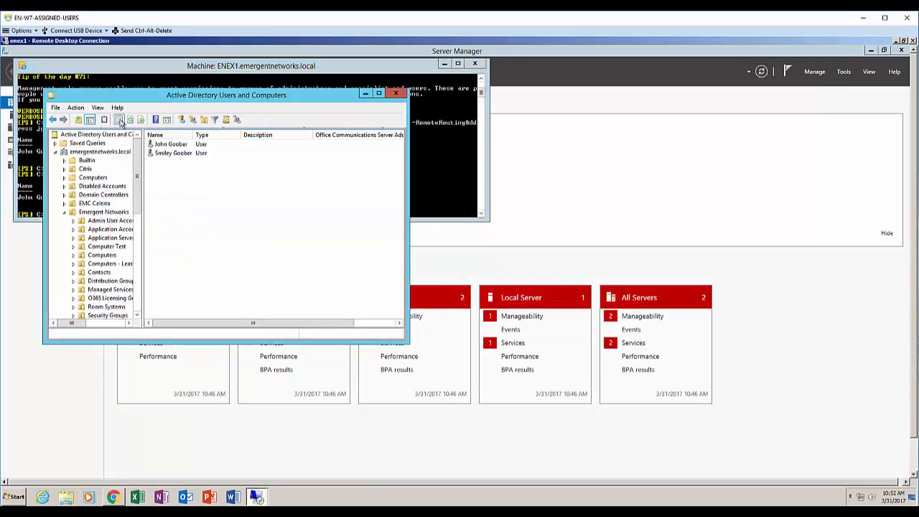
{"action": "left_click", "coordinate": [130, 120]}
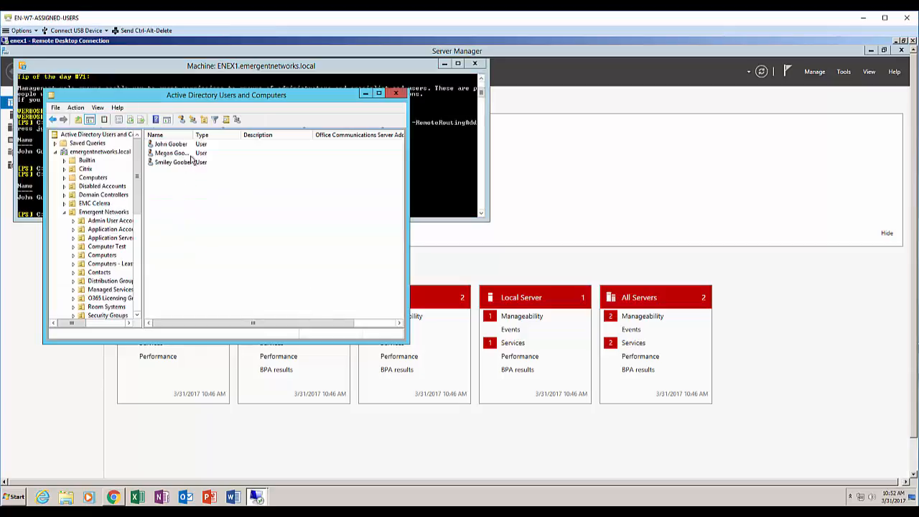
{"action": "left_click", "coordinate": [188, 154]}
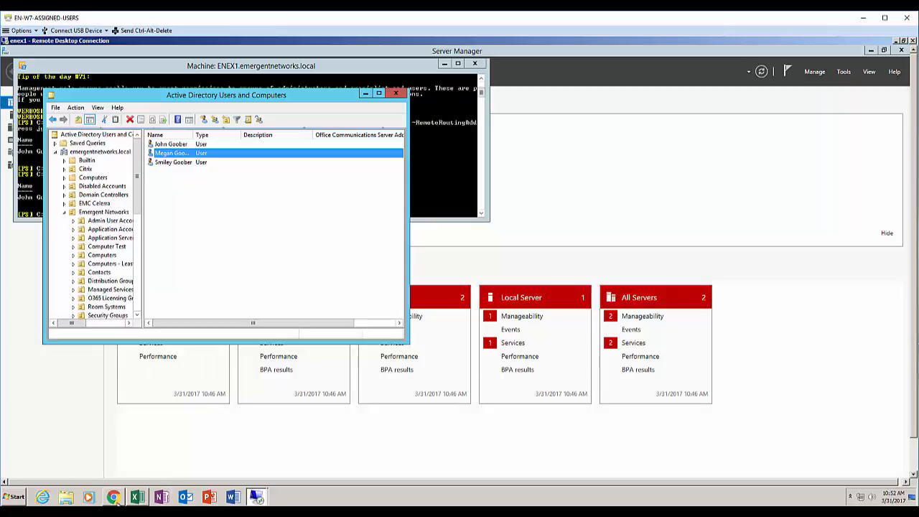
Run another delta sync cycle from PowerShell on the adfs server
{"action": "left_click", "coordinate": [257, 497]}
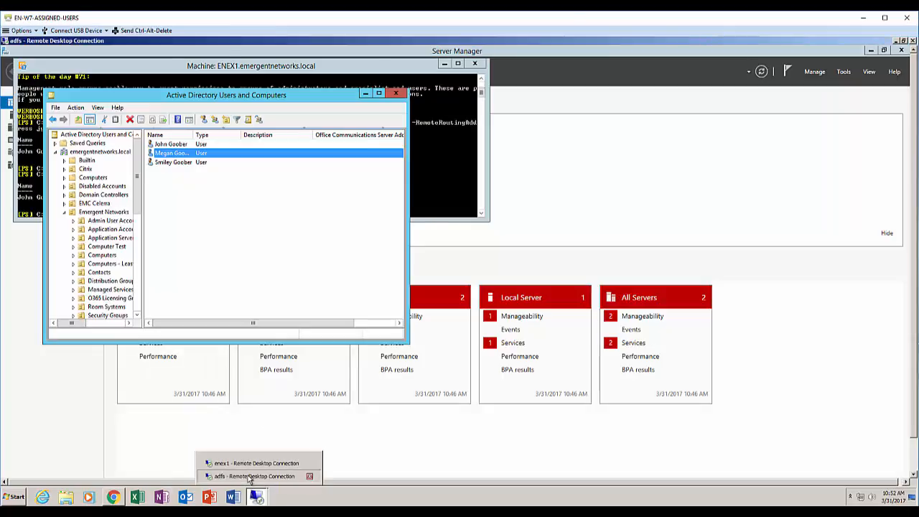
{"action": "left_click", "coordinate": [253, 476]}
{"action": "left_click", "coordinate": [299, 199]}
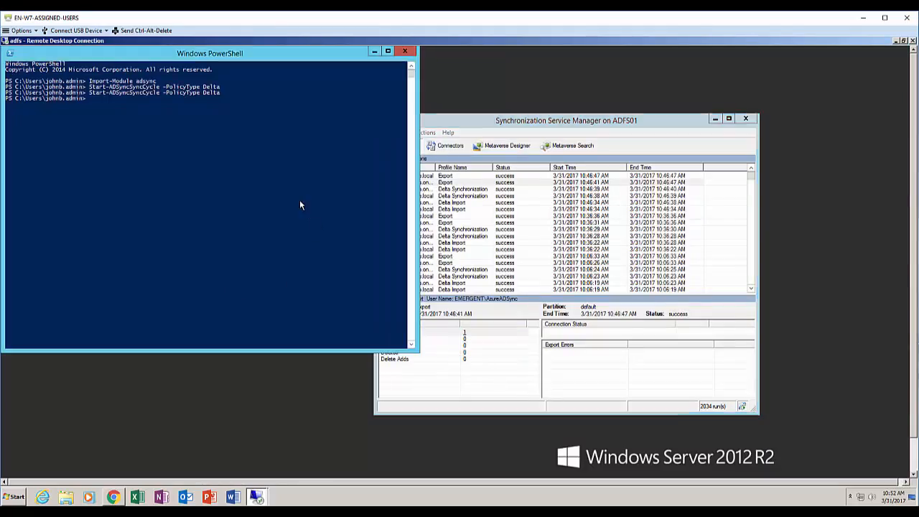
{"action": "key", "text": "Up"}
{"action": "key", "text": "Return"}
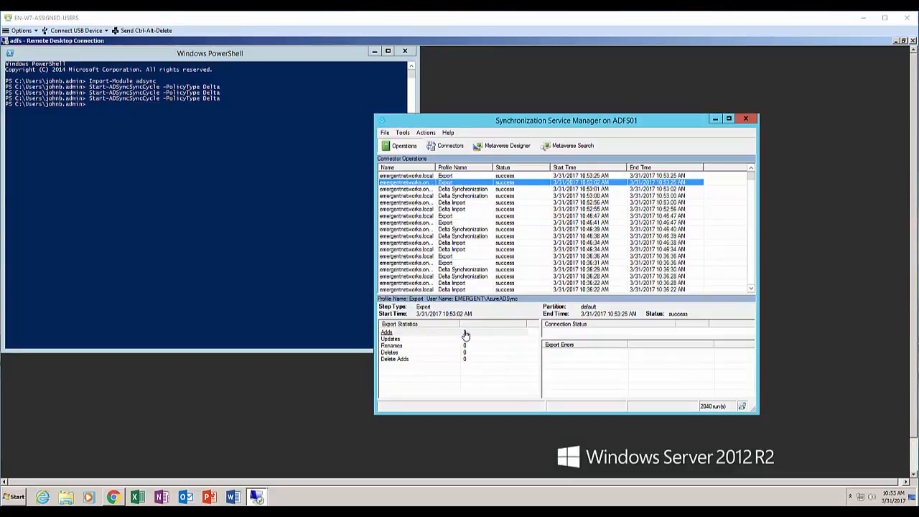
Inspect the exported added user's distinguished name, then close the export details dialogs
{"action": "left_click", "coordinate": [465, 335]}
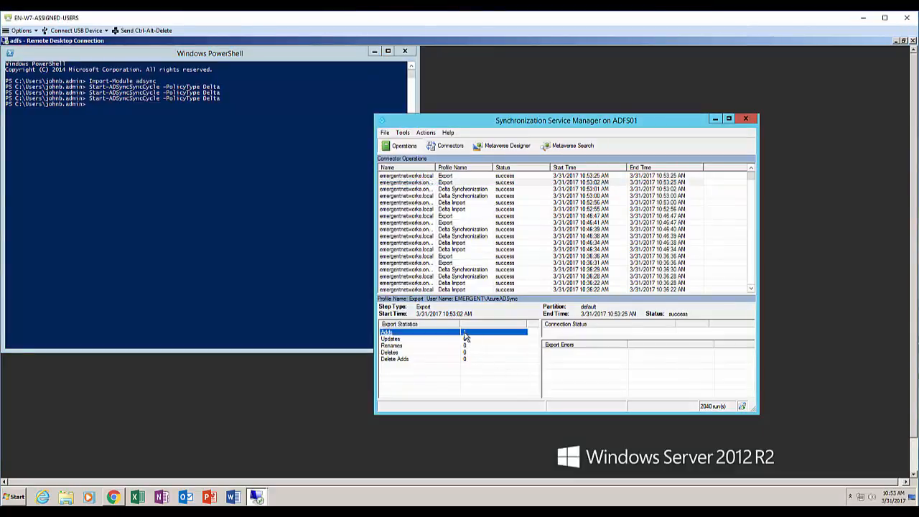
{"action": "double_click", "coordinate": [466, 334]}
{"action": "left_click", "coordinate": [503, 210]}
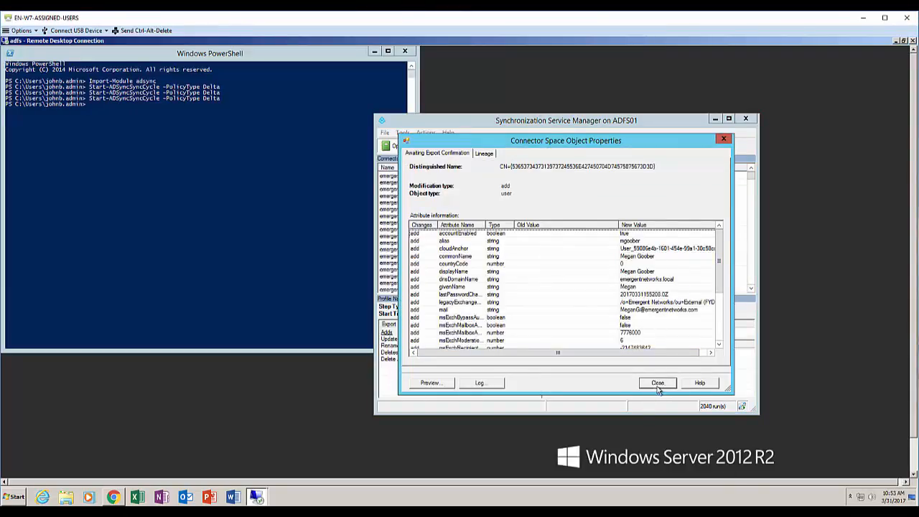
{"action": "left_click", "coordinate": [659, 386]}
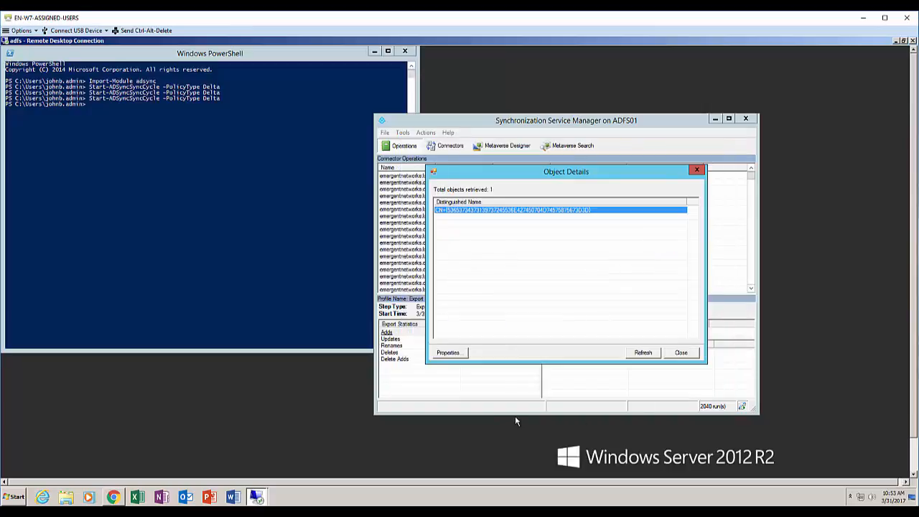
{"action": "left_click", "coordinate": [681, 355]}
Check Office 365 Active users and reload the Exchange Online mailbox list
{"action": "left_click", "coordinate": [113, 498]}
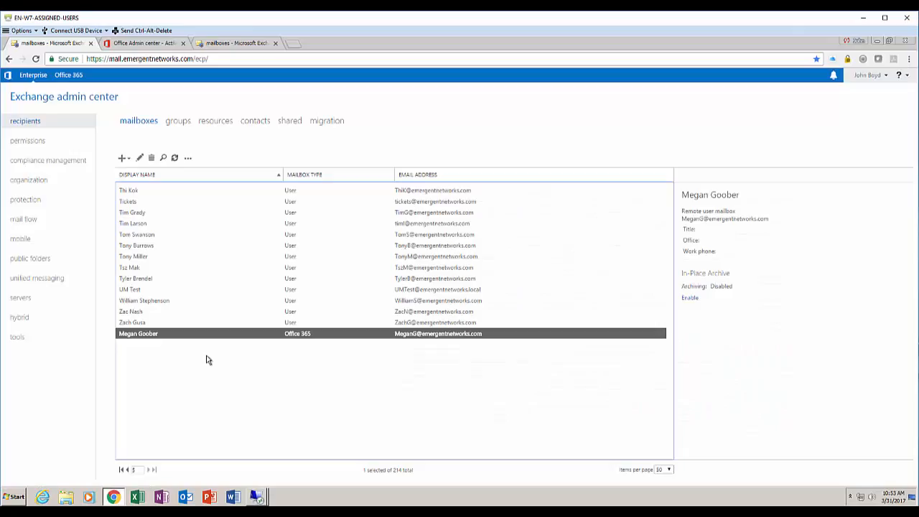
{"action": "left_click", "coordinate": [125, 44]}
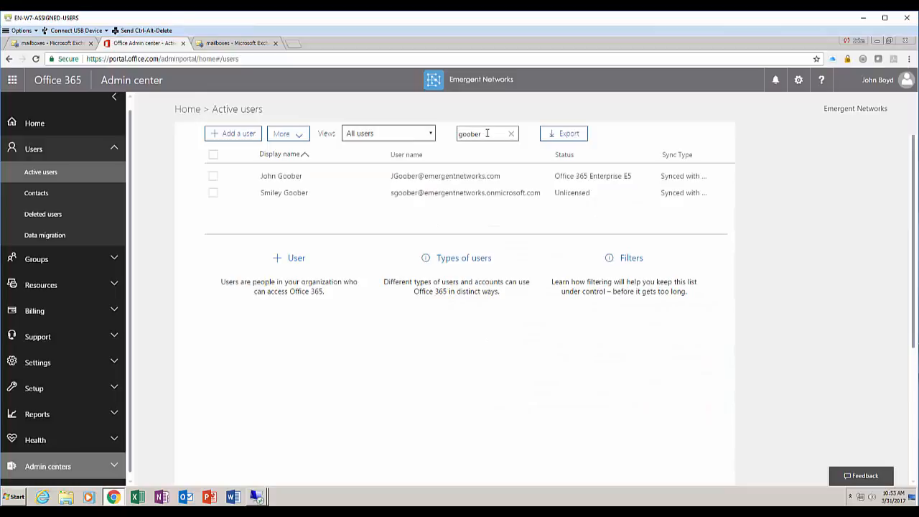
{"action": "left_click", "coordinate": [515, 128]}
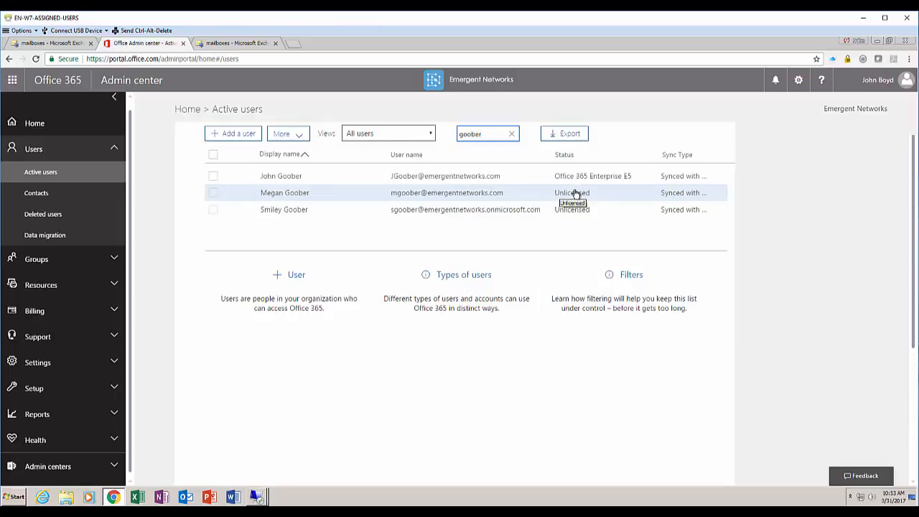
{"action": "left_click", "coordinate": [233, 43]}
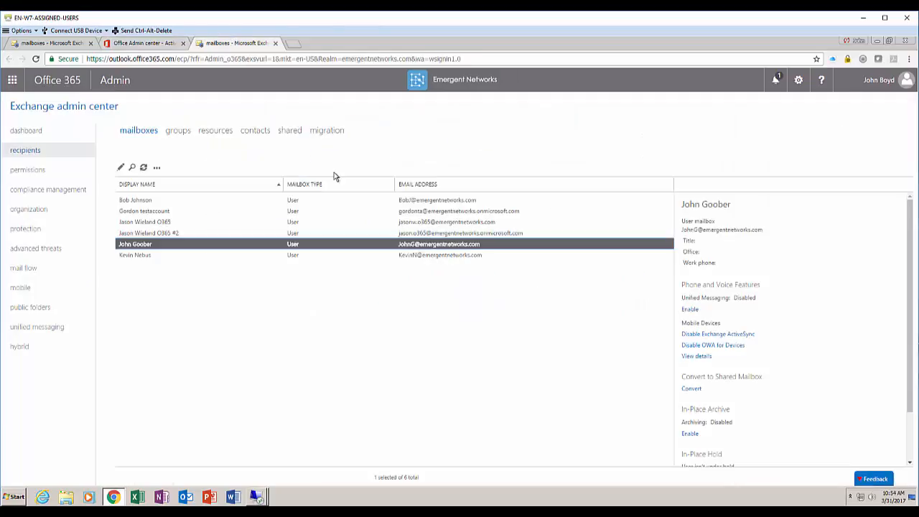
{"action": "left_click", "coordinate": [145, 167]}
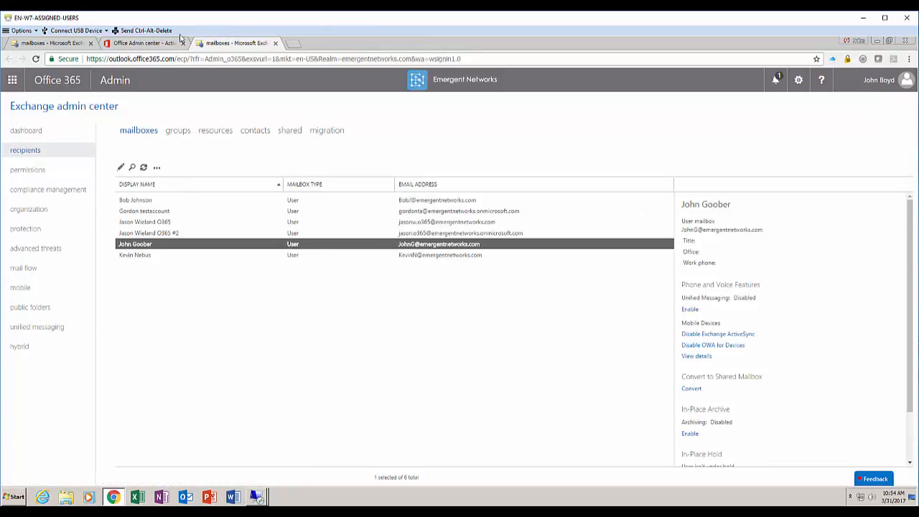
{"action": "left_click", "coordinate": [142, 43]}
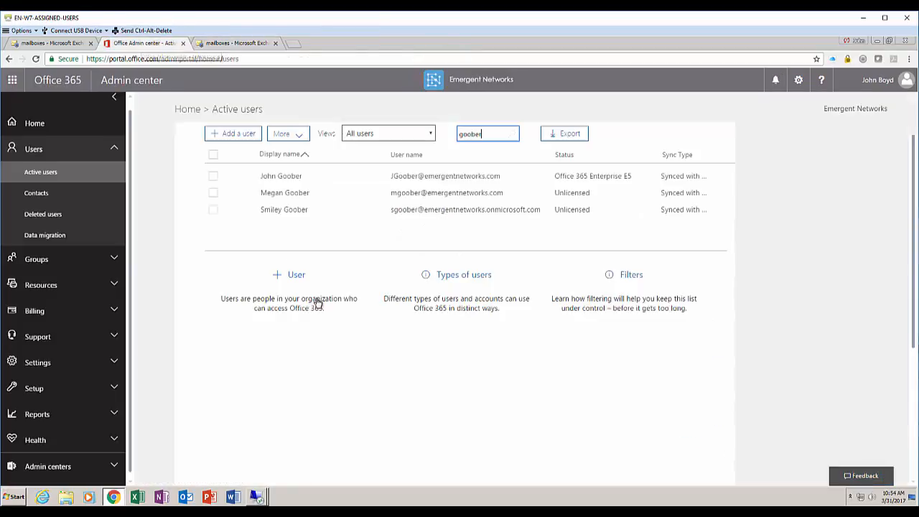
License the new user with Office 365 Enterprise E5, location United States, then view her Exchange Online mailbox
{"action": "left_click", "coordinate": [249, 195]}
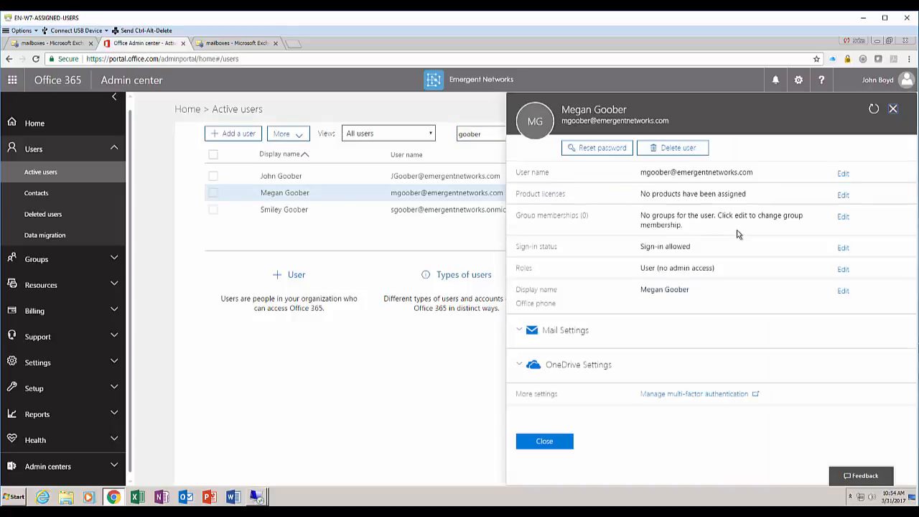
{"action": "left_click", "coordinate": [843, 195]}
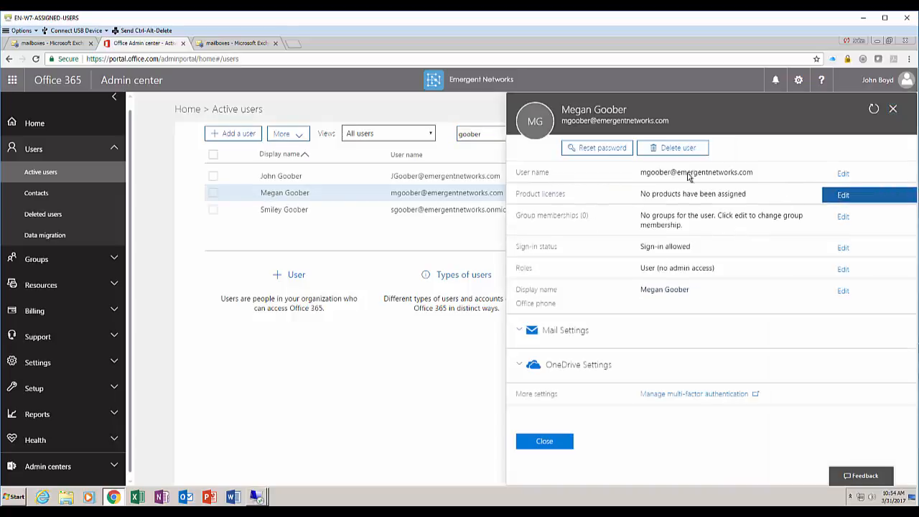
{"action": "left_click", "coordinate": [639, 183]}
{"action": "left_click", "coordinate": [603, 205]}
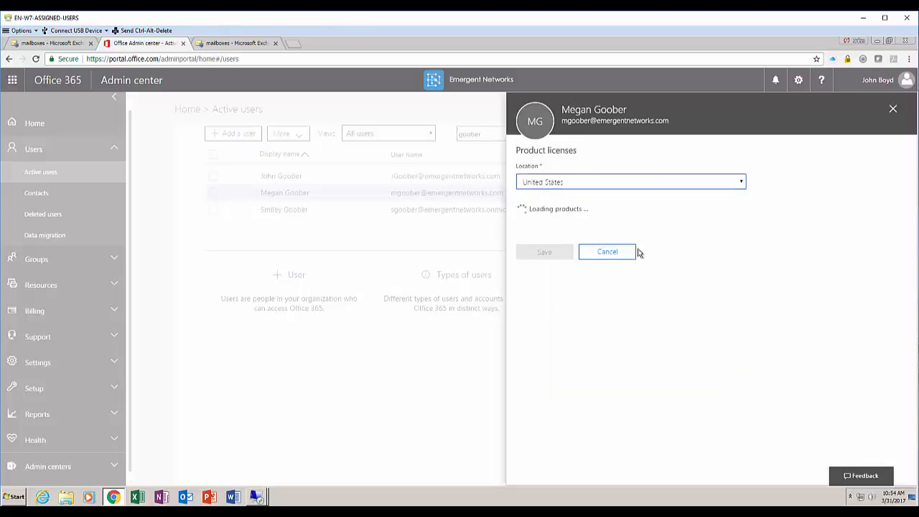
{"action": "scroll", "coordinate": [686, 298], "scroll_direction": "down", "scroll_amount": 5}
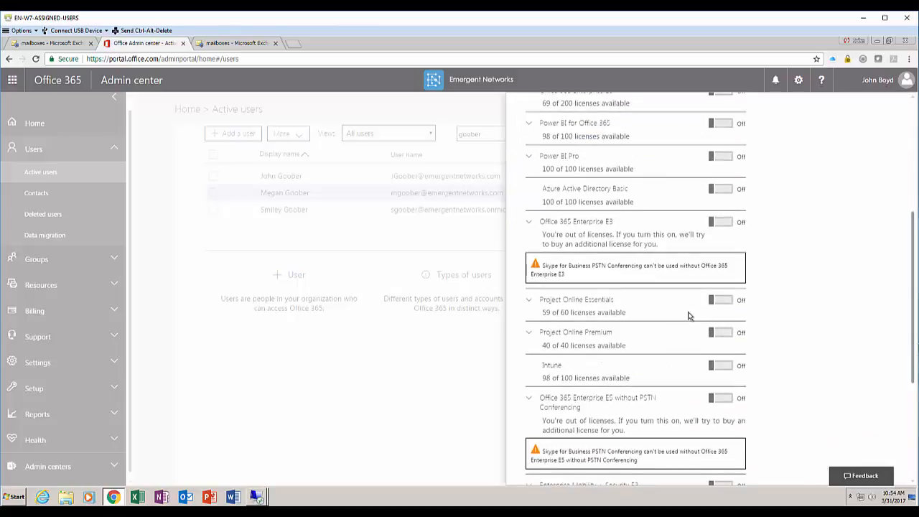
{"action": "scroll", "coordinate": [688, 317], "scroll_direction": "up", "scroll_amount": 1}
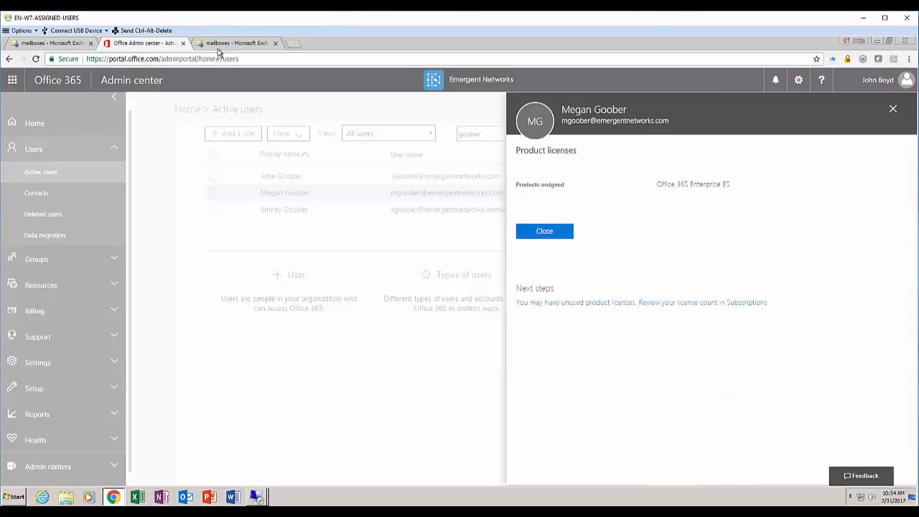
{"action": "left_click", "coordinate": [544, 231]}
{"action": "left_click", "coordinate": [236, 45]}
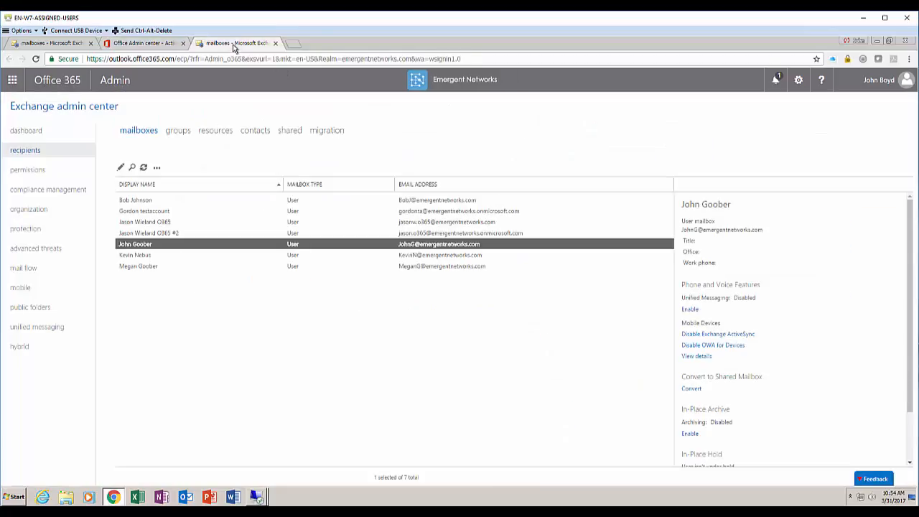
{"action": "left_click", "coordinate": [144, 266]}
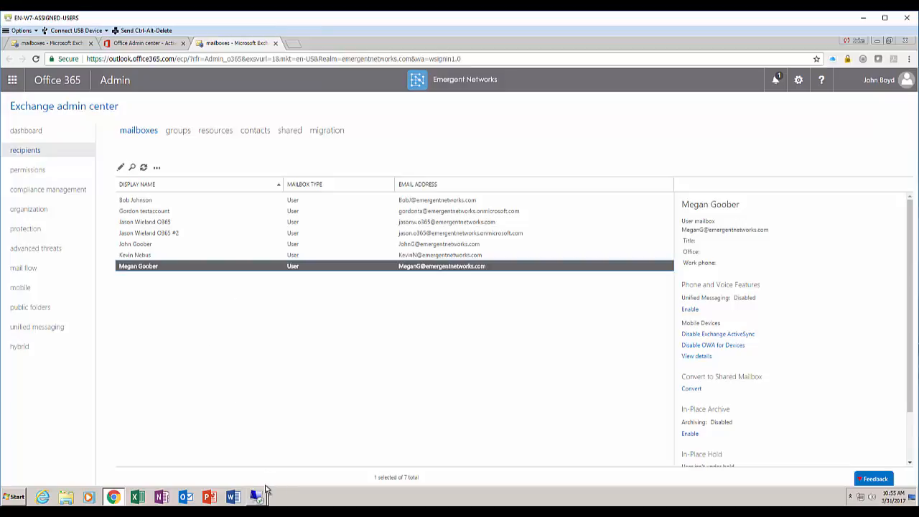
{"action": "mouse_move", "coordinate": [258, 499]}
{"action": "left_click", "coordinate": [257, 463]}
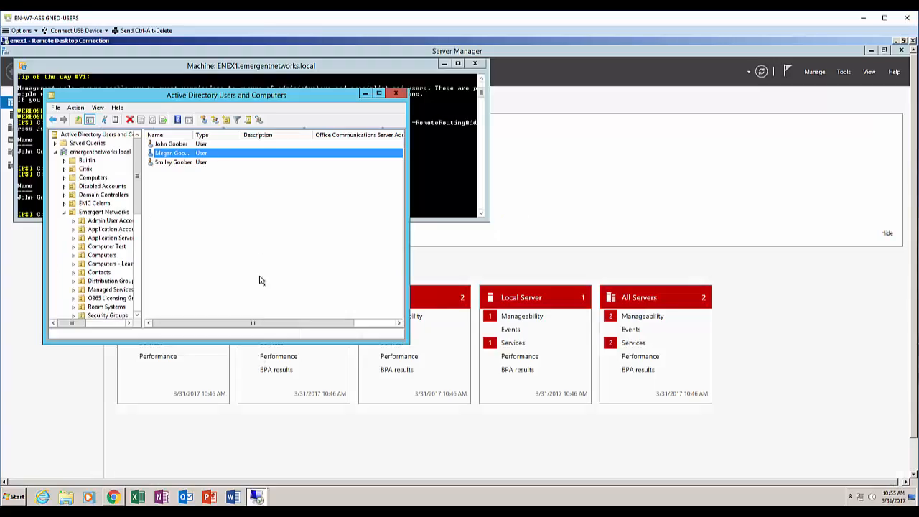
{"action": "left_click", "coordinate": [186, 164]}
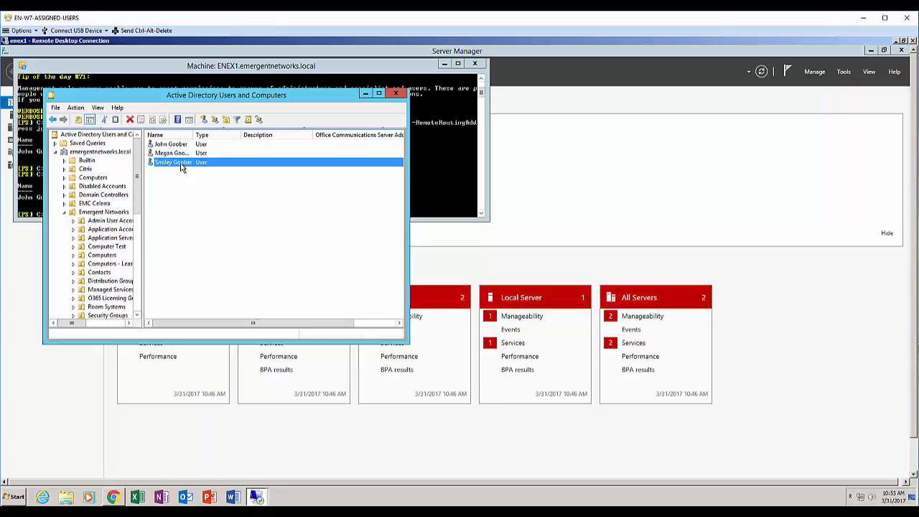
{"action": "double_click", "coordinate": [179, 163]}
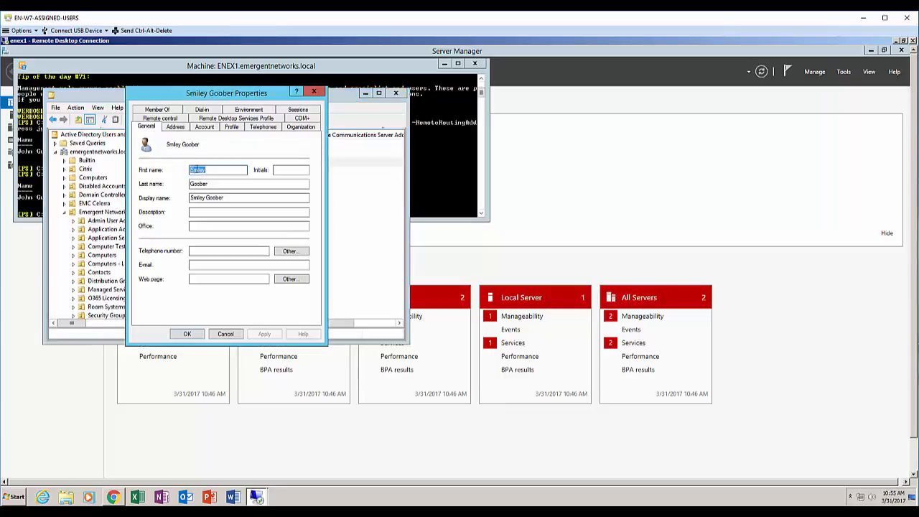
{"action": "left_click", "coordinate": [205, 128]}
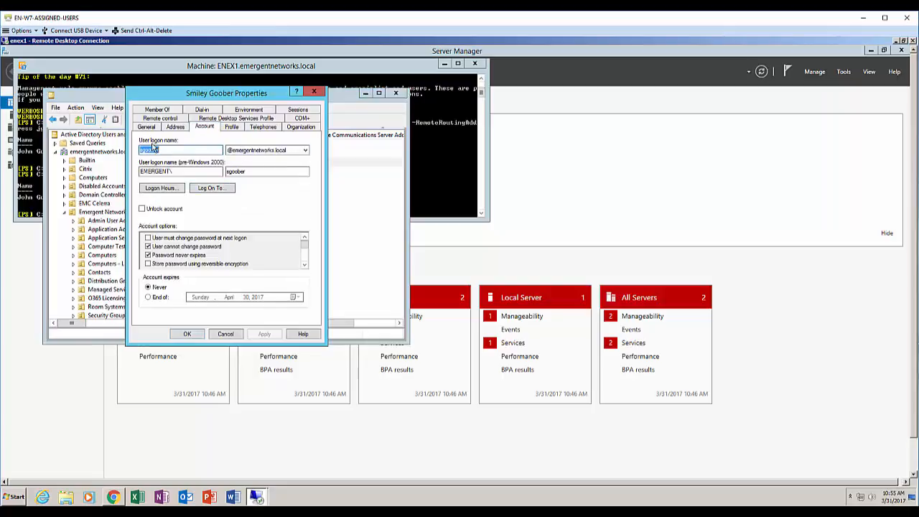
{"action": "left_click", "coordinate": [305, 150]}
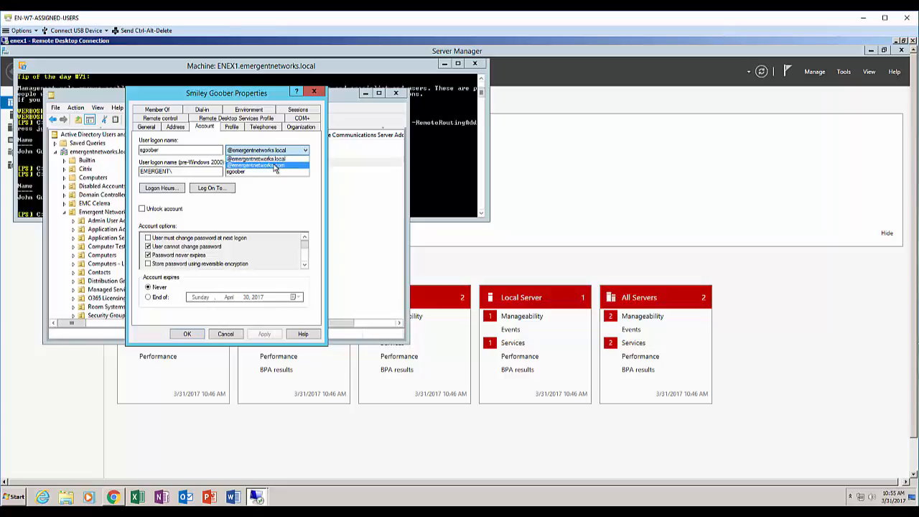
{"action": "left_click", "coordinate": [275, 167]}
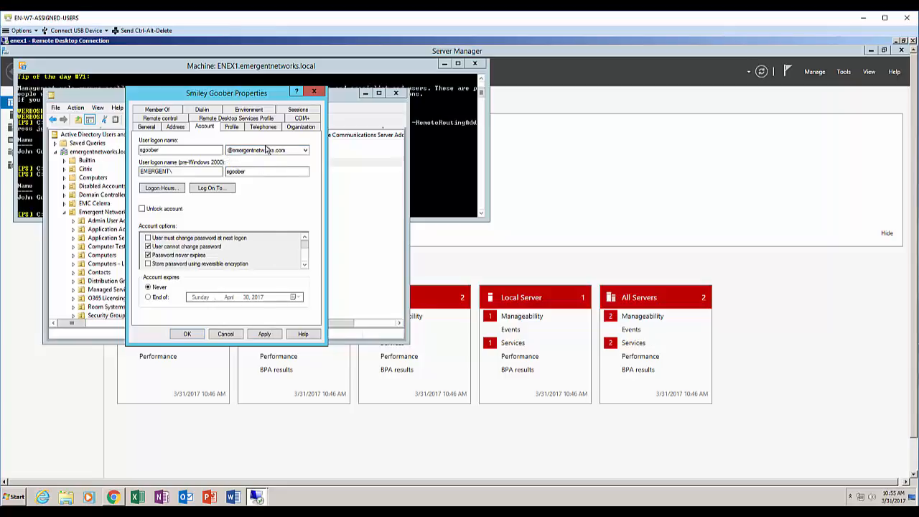
{"action": "left_click", "coordinate": [264, 335]}
{"action": "left_click", "coordinate": [187, 335]}
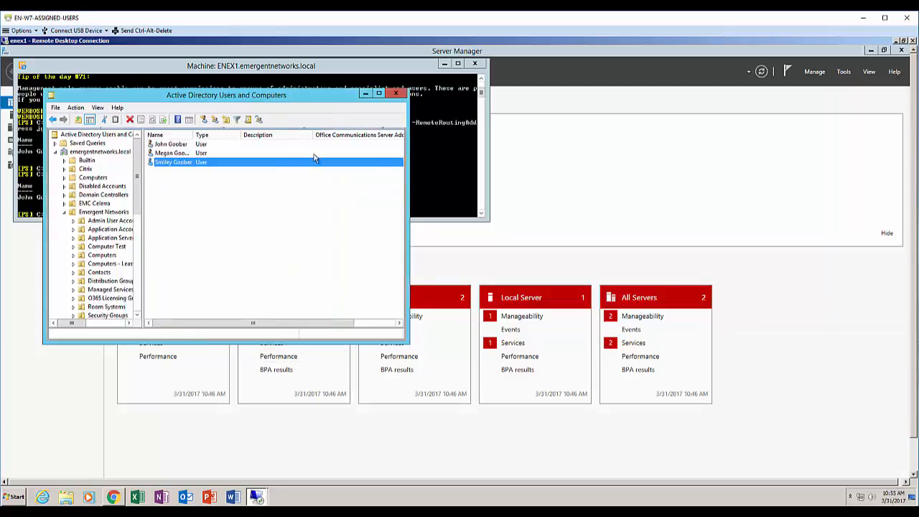
Close the userPrincipalName export details and object list, returning to Office 365 Active users
{"action": "mouse_move", "coordinate": [260, 496]}
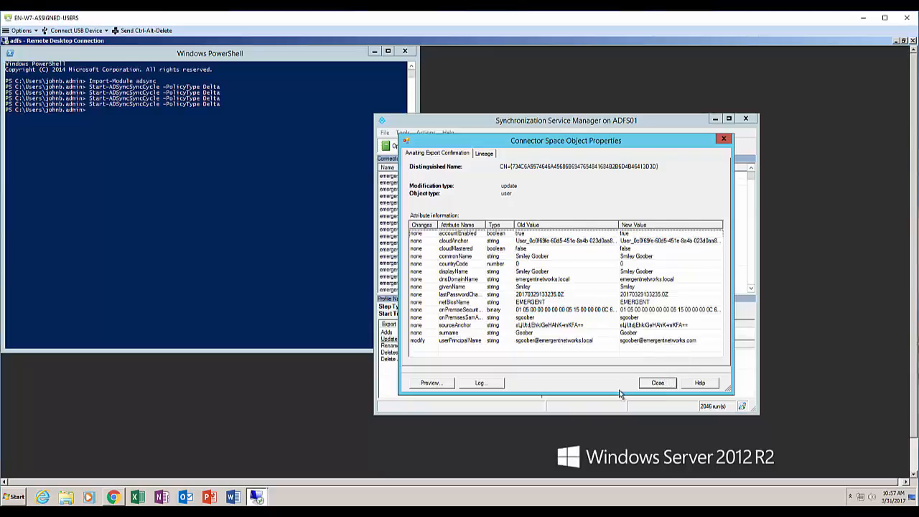
{"action": "left_click", "coordinate": [646, 385]}
{"action": "left_click", "coordinate": [681, 355]}
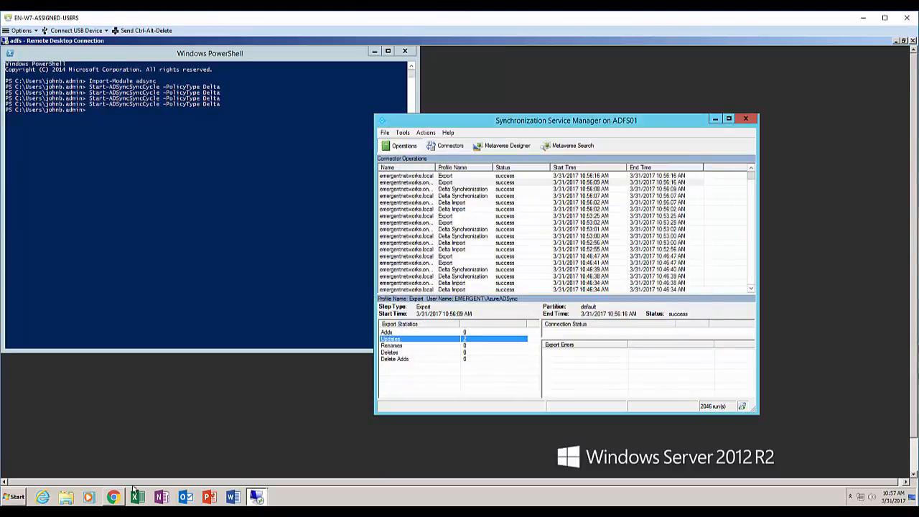
{"action": "left_click", "coordinate": [115, 496]}
{"action": "left_click", "coordinate": [489, 136]}
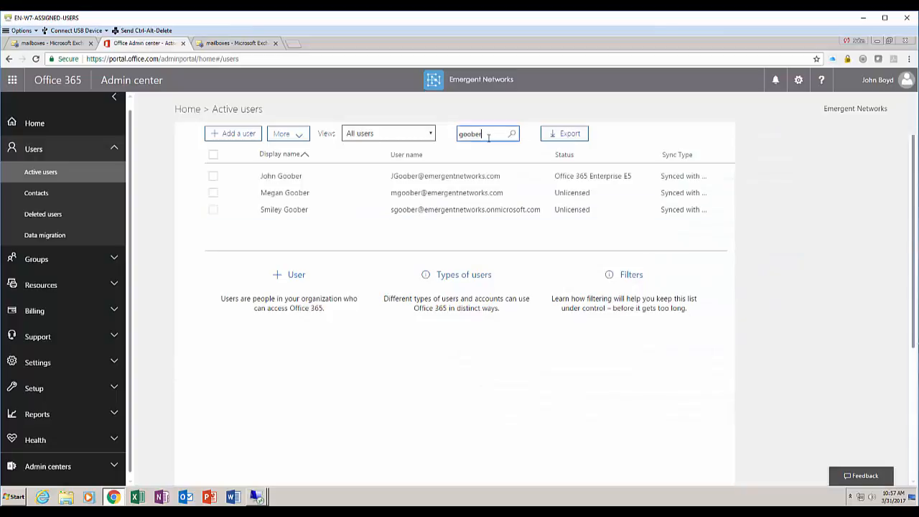
{"action": "key", "text": "Return"}
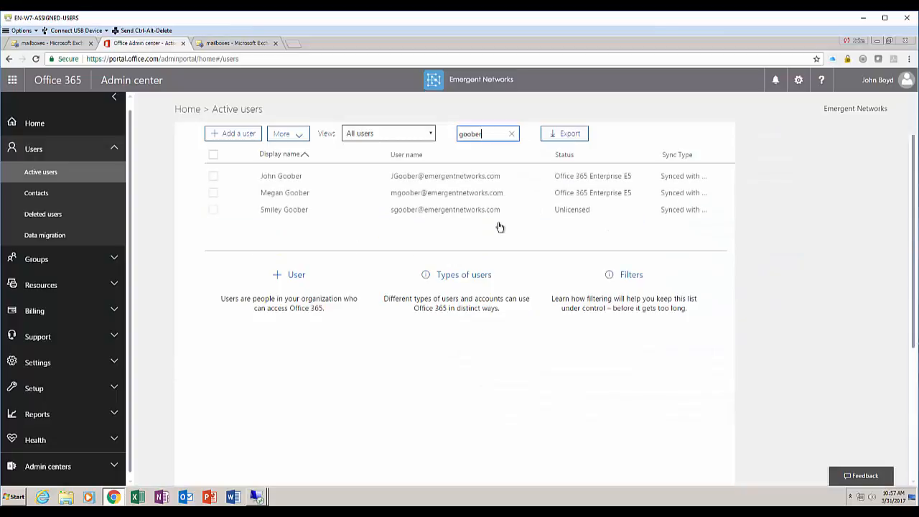
{"action": "left_click", "coordinate": [503, 210]}
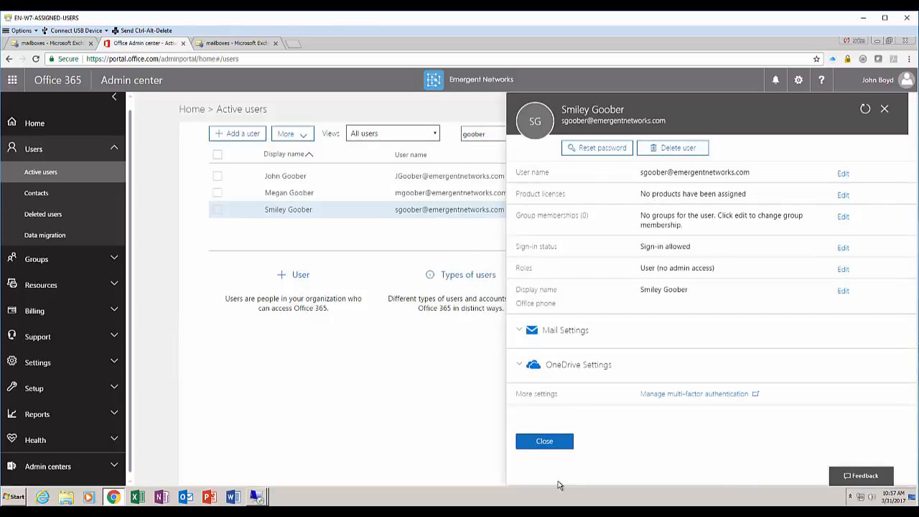
{"action": "left_click", "coordinate": [546, 442]}
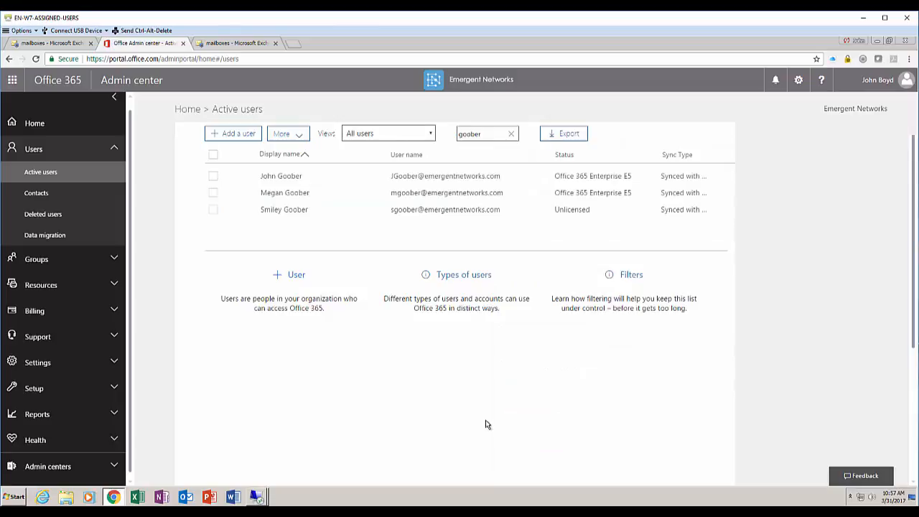